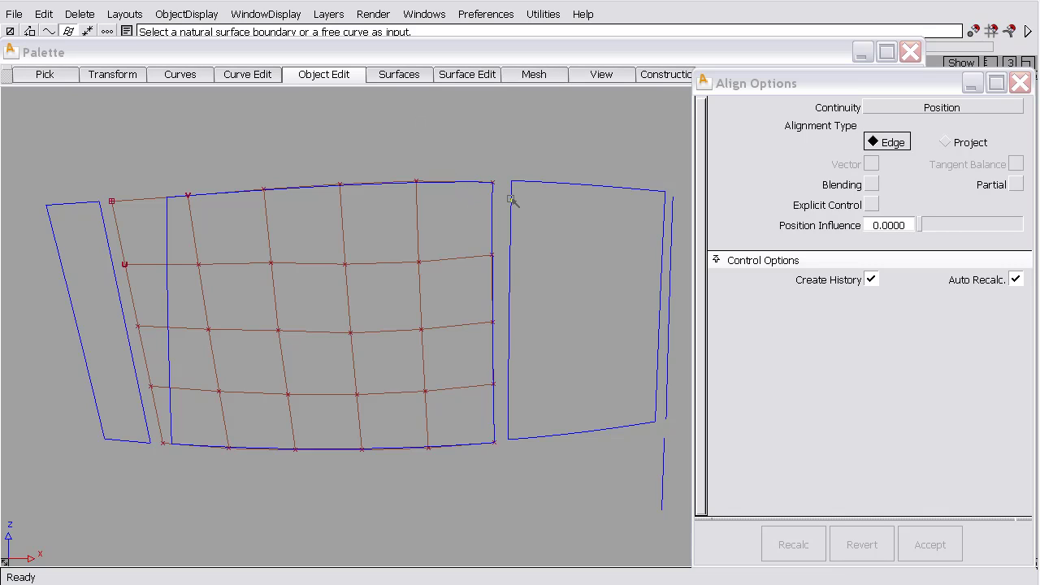
# Try aligning the right surface's inner edge to the middle surface's facing edge with Position continuity, and revert the alignment.
pyautogui.click(510, 200)
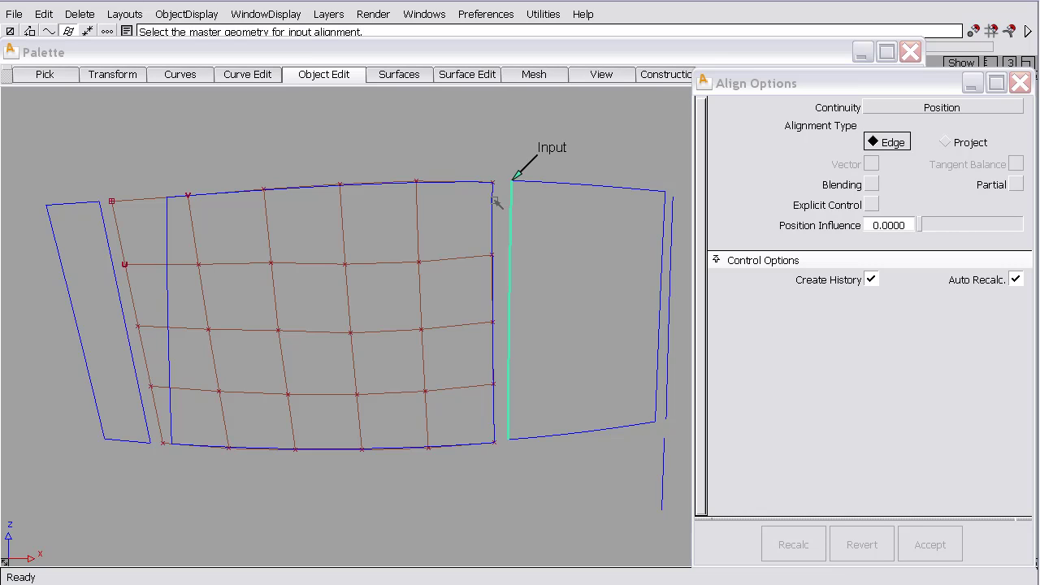
pyautogui.click(492, 201)
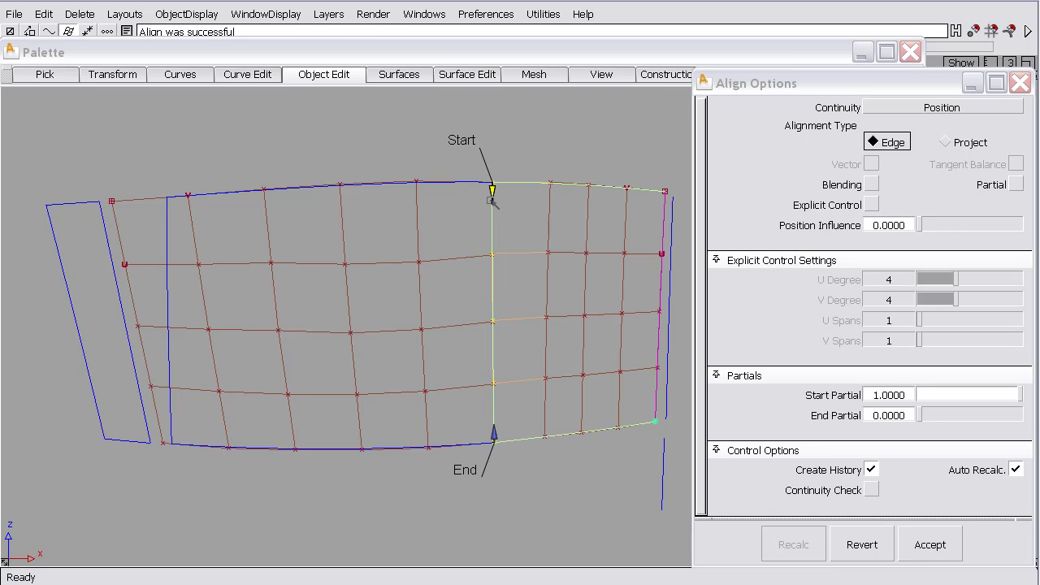
pyautogui.click(861, 544)
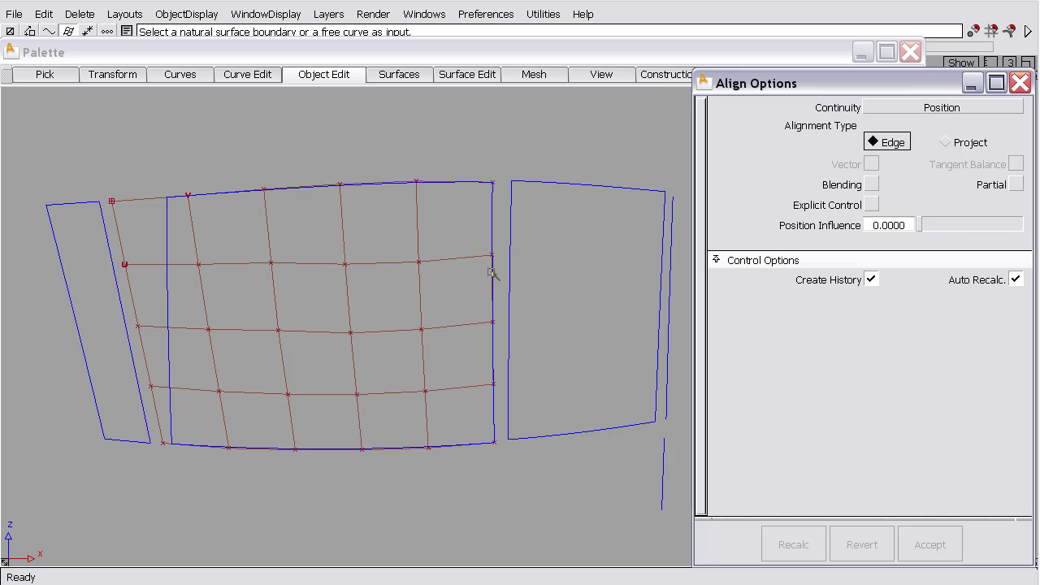
# Try aligning the narrow left surface's inner edge to the middle surface's trimmed edge, and revert the alignment.
pyautogui.click(492, 238)
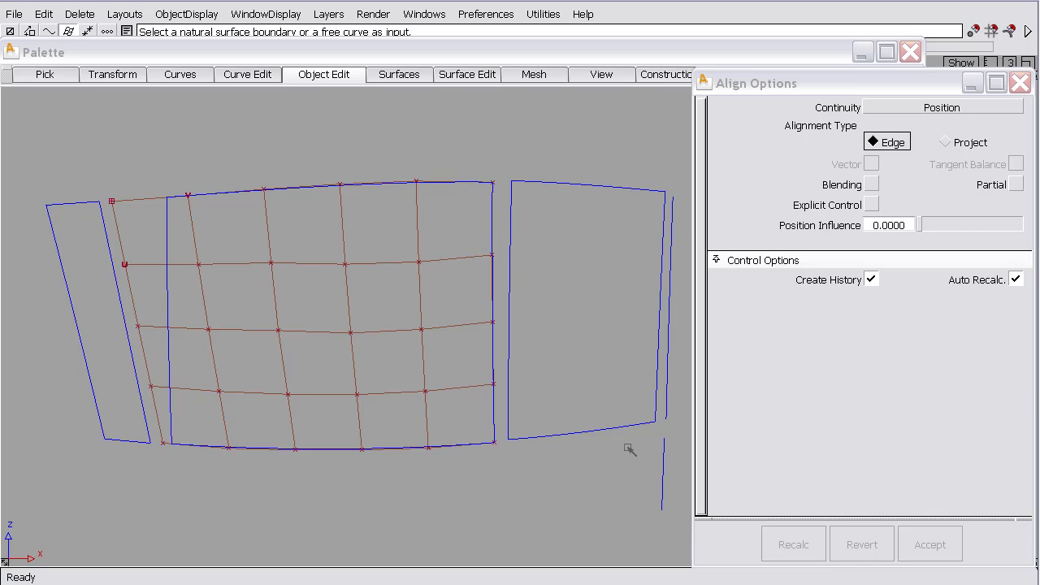
pyautogui.click(122, 311)
pyautogui.click(167, 294)
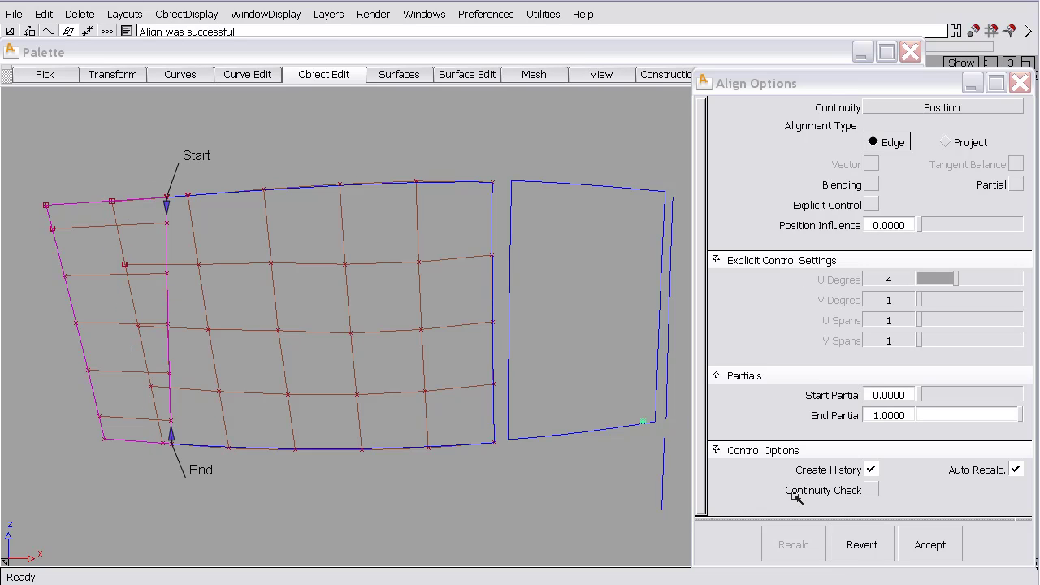
pyautogui.click(853, 547)
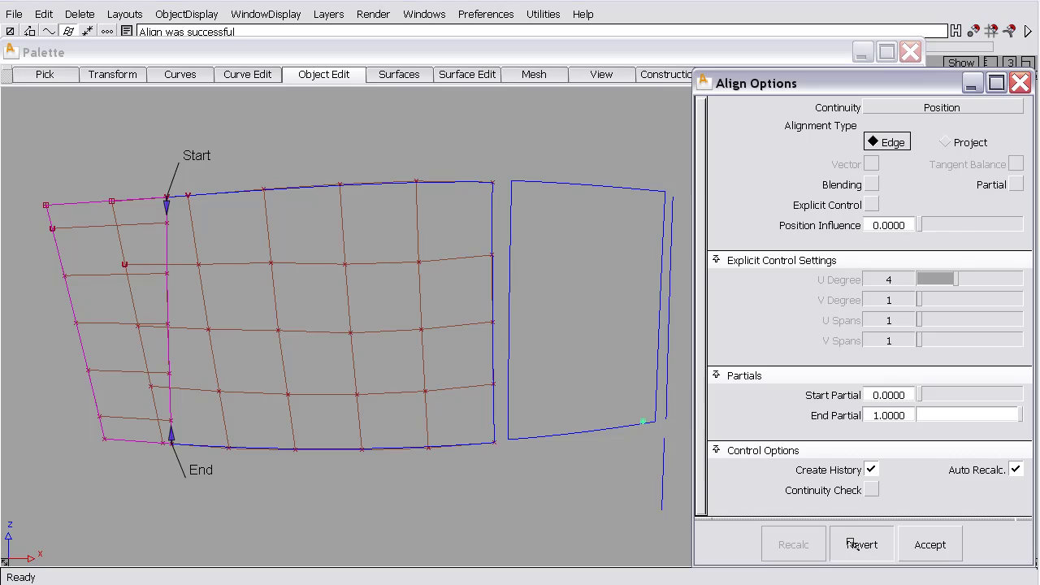
# Try aligning the lower free curve's upper end to the lower end of the longer free curve, and revert it.
pyautogui.click(663, 445)
pyautogui.click(666, 416)
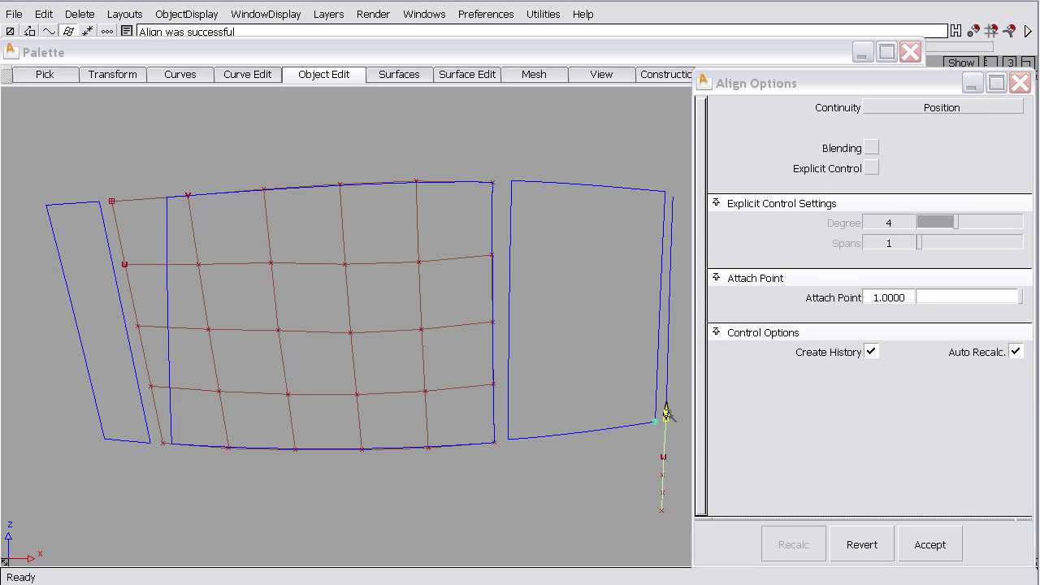
pyautogui.keyDown('alt'); pyautogui.keyDown('shift'); pyautogui.moveTo(662, 412); pyautogui.dragTo(638, 394, button='middle'); pyautogui.keyUp('shift'); pyautogui.keyUp('alt')
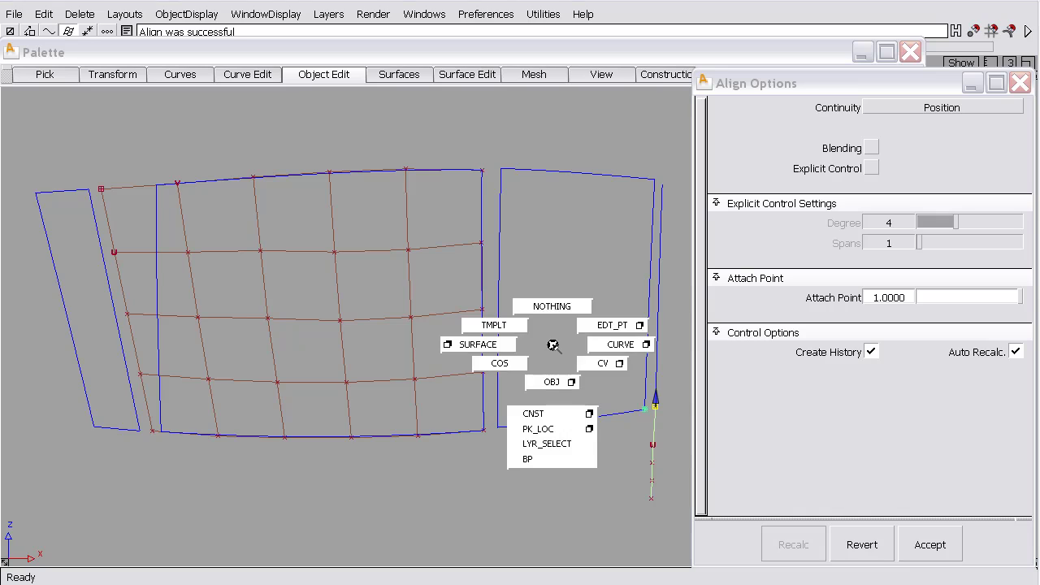
pyautogui.click(837, 545)
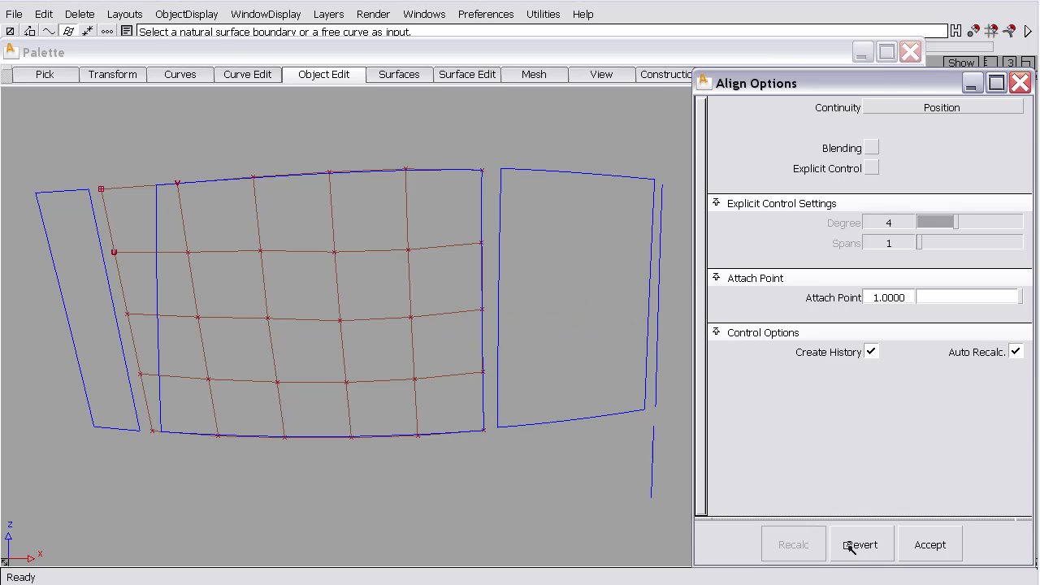
# Try aligning the short free curve's upper end to the right surface's lower edge, and revert the alignment.
pyautogui.click(653, 427)
pyautogui.click(618, 413)
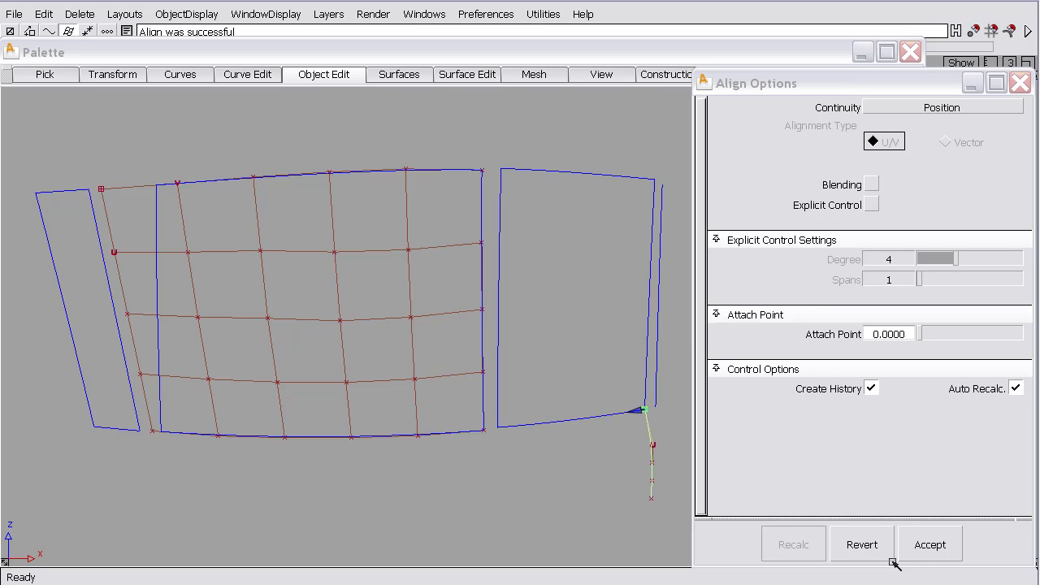
pyautogui.click(863, 545)
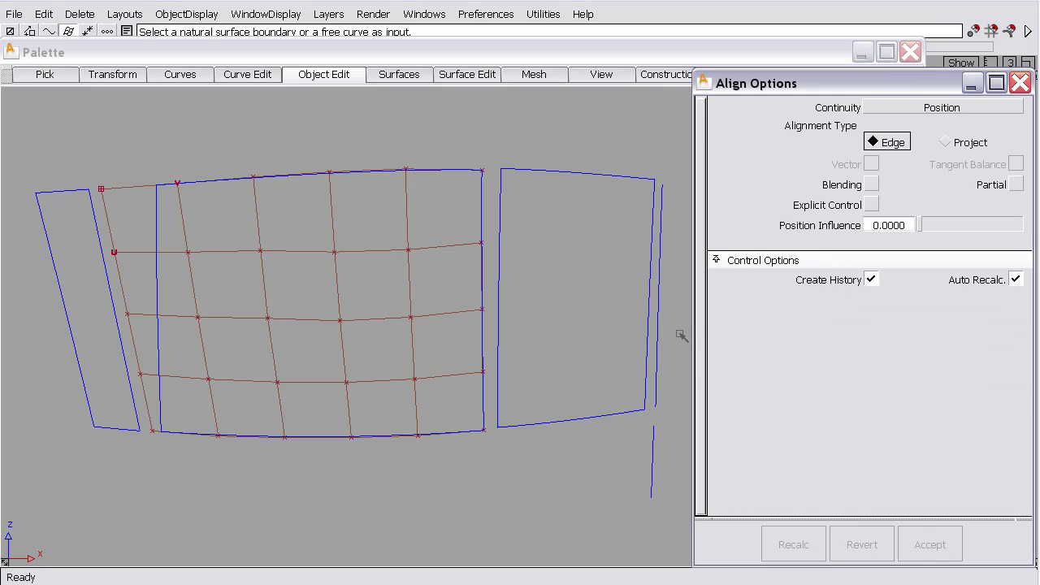
# Try aligning the right surface's outer edge to the adjacent long free curve, and revert the alignment.
pyautogui.click(649, 307)
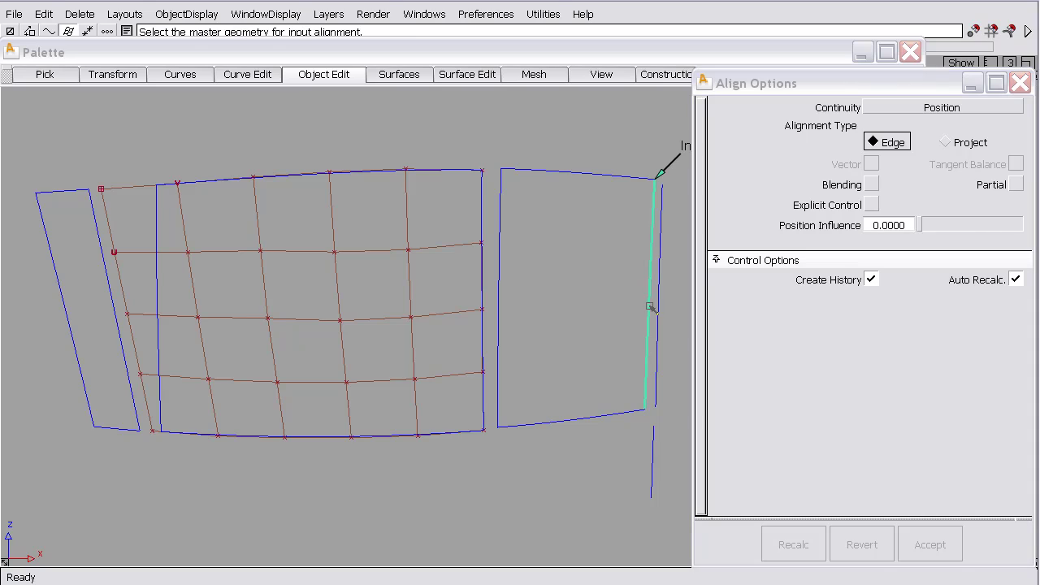
pyautogui.click(657, 307)
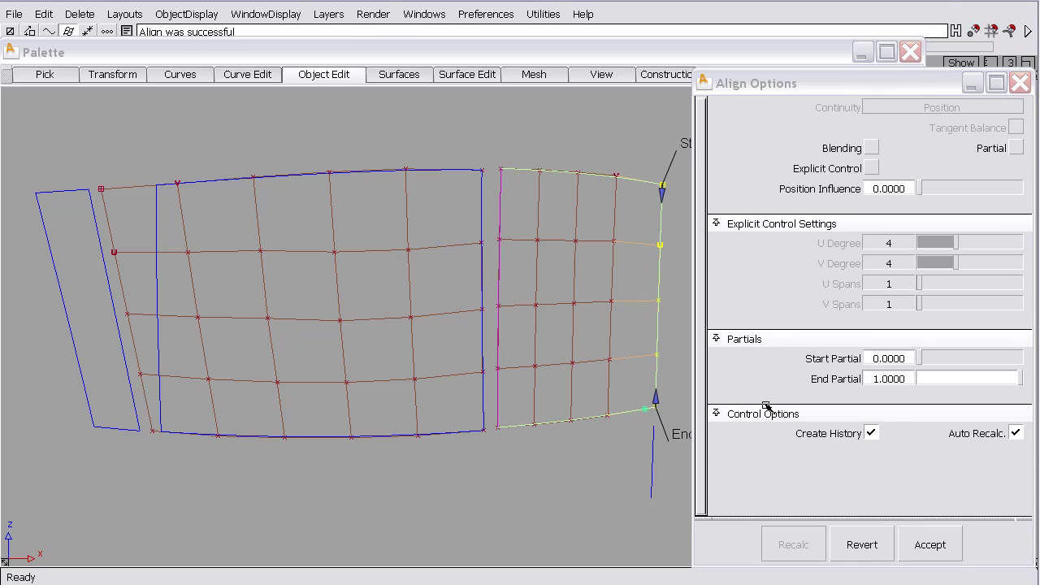
pyautogui.click(853, 545)
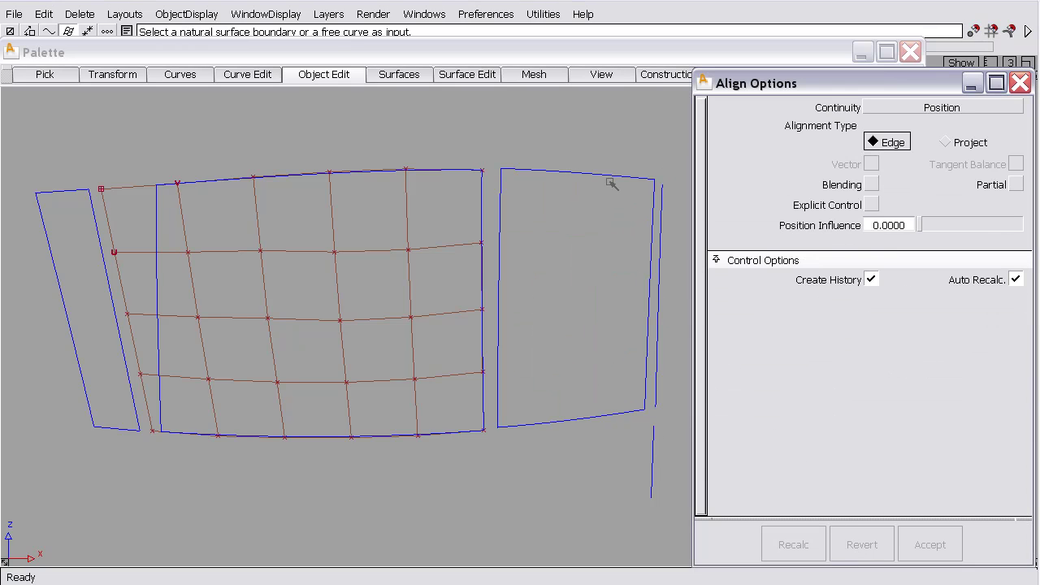
# Pick the right surface and display interior isoparametric curves on it with Patch Precision.
pyautogui.keyDown('ctrl'); pyautogui.keyDown('shift'); pyautogui.moveTo(608, 179); pyautogui.dragTo(553, 176); pyautogui.keyUp('shift'); pyautogui.keyUp('ctrl')
pyautogui.click(552, 173)
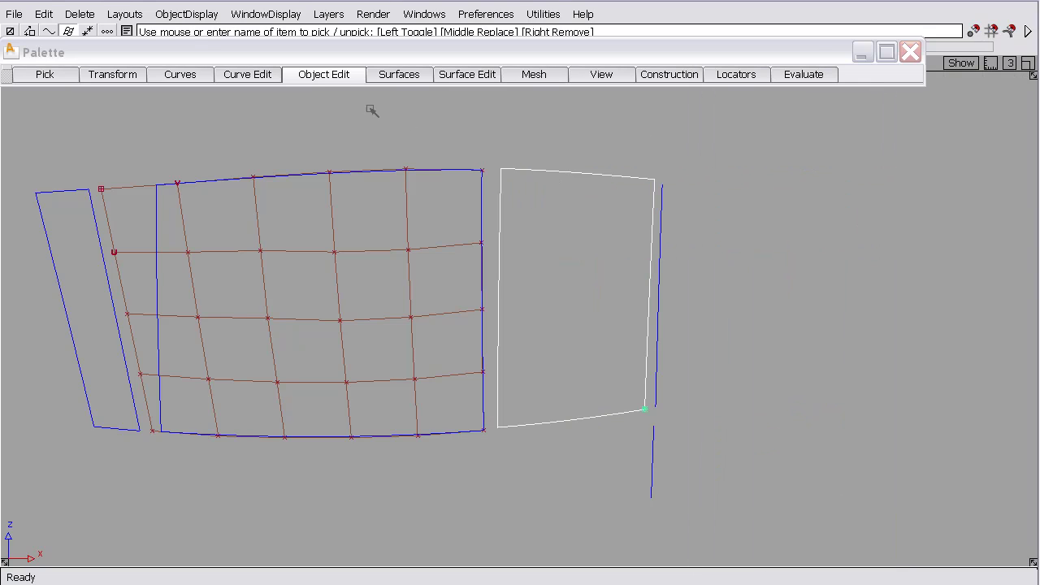
pyautogui.click(324, 74)
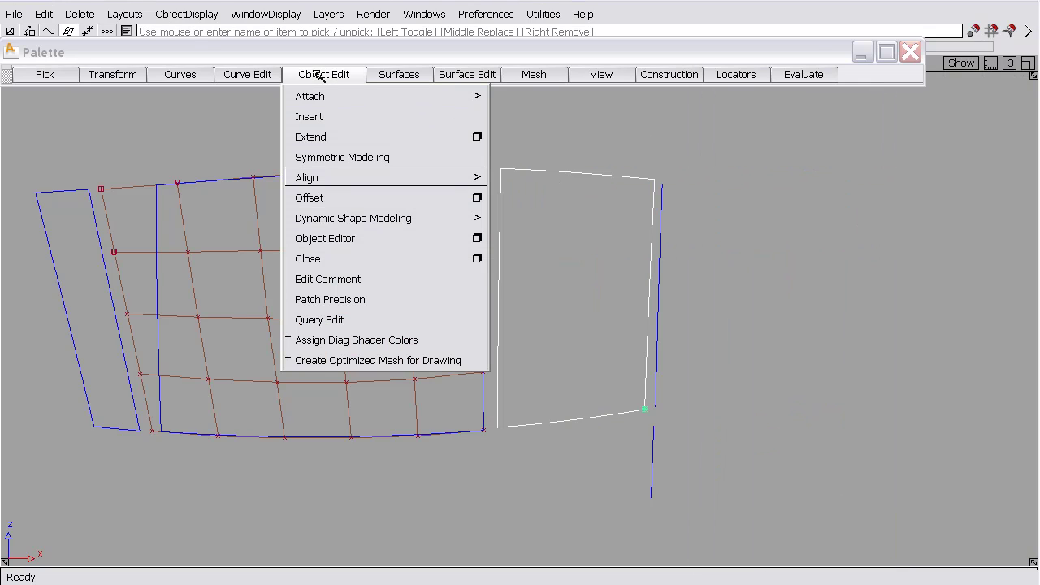
pyautogui.click(340, 299)
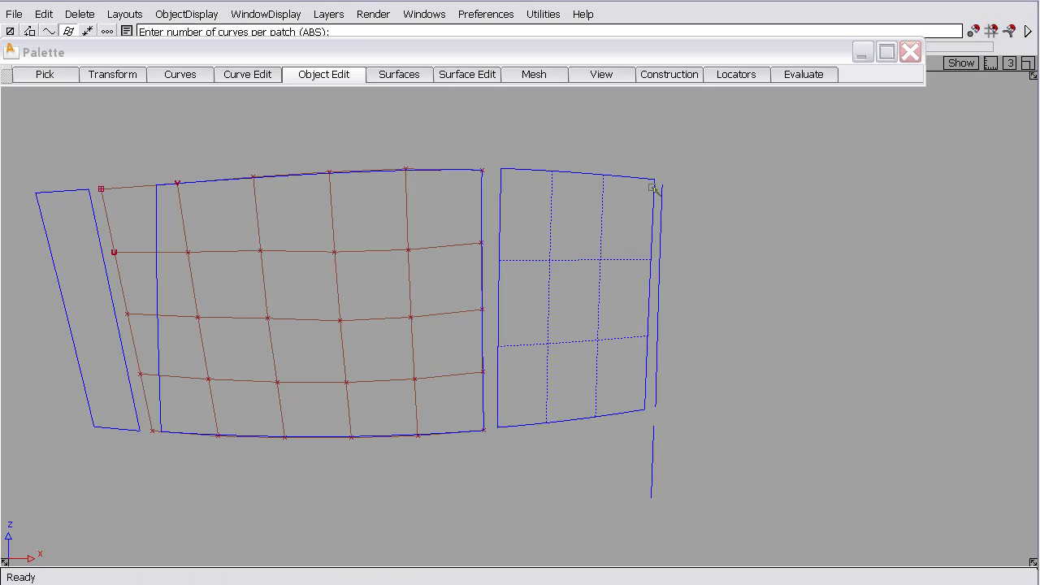
# Try aligning the short free curve to an interior isoparm of the right surface with Position continuity, and revert it.
pyautogui.click(422, 74)
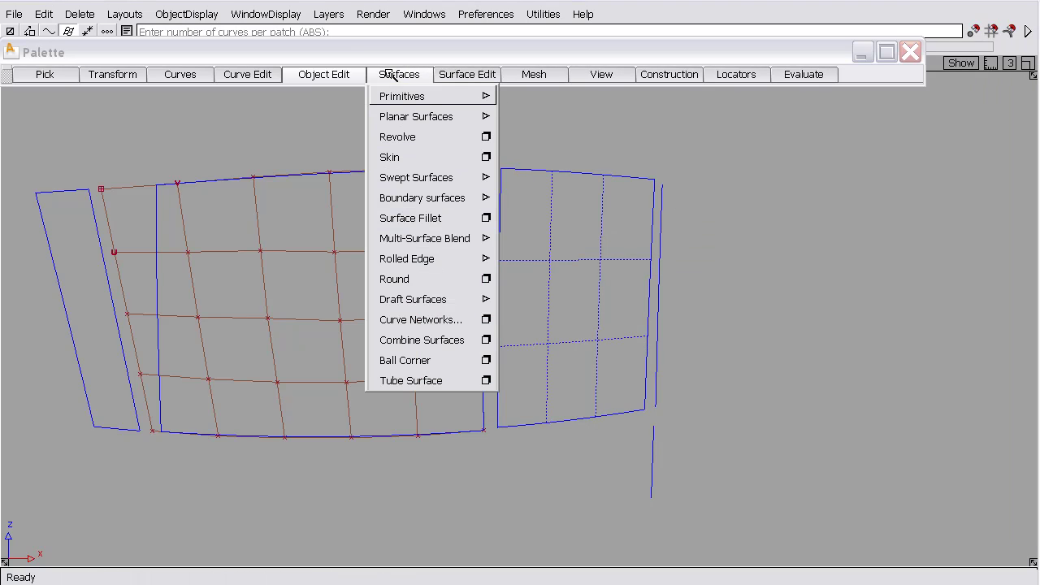
pyautogui.click(349, 74)
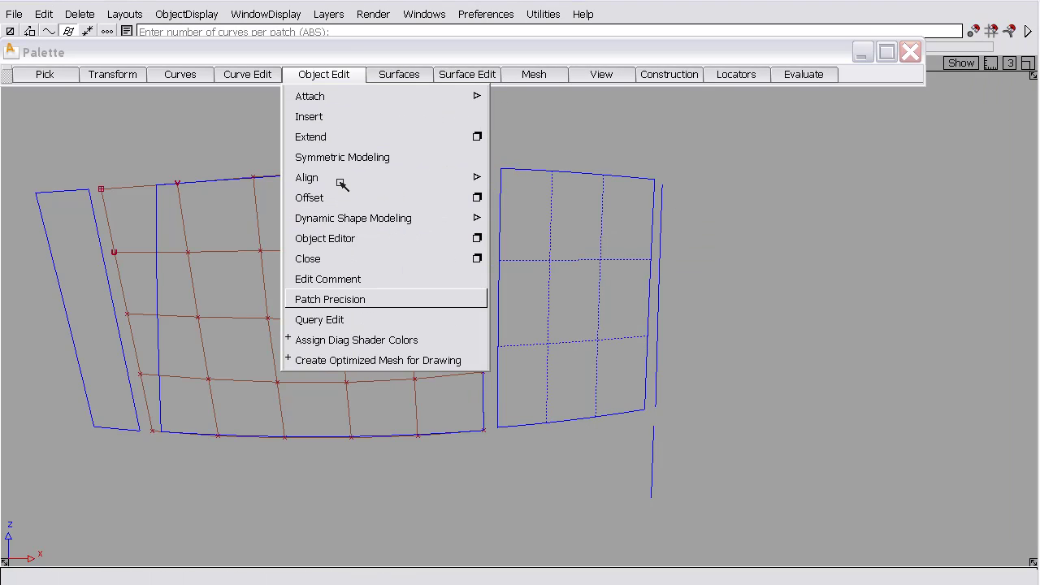
pyautogui.moveTo(338, 177)
pyautogui.click(528, 177)
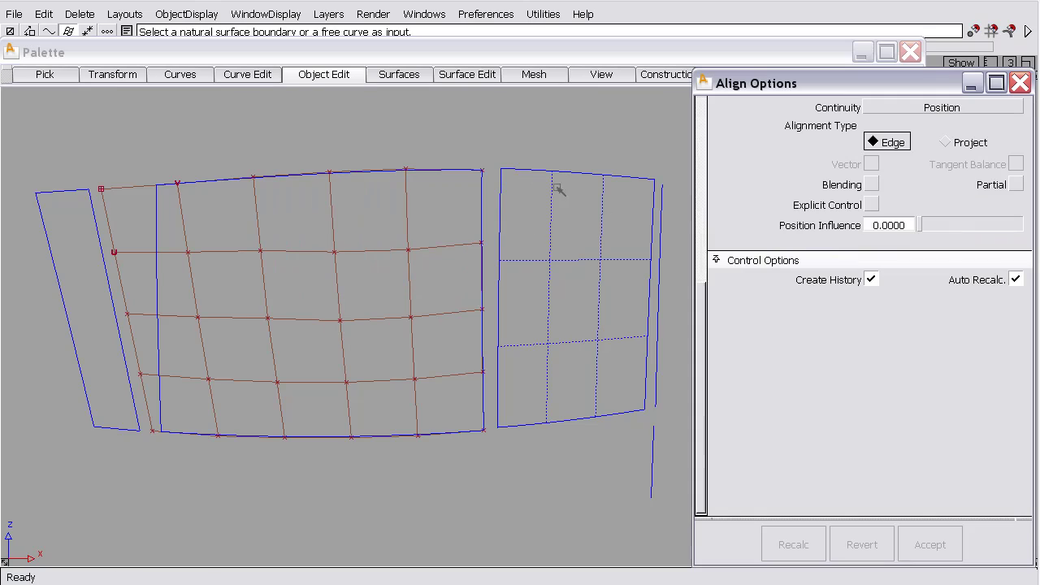
pyautogui.click(654, 431)
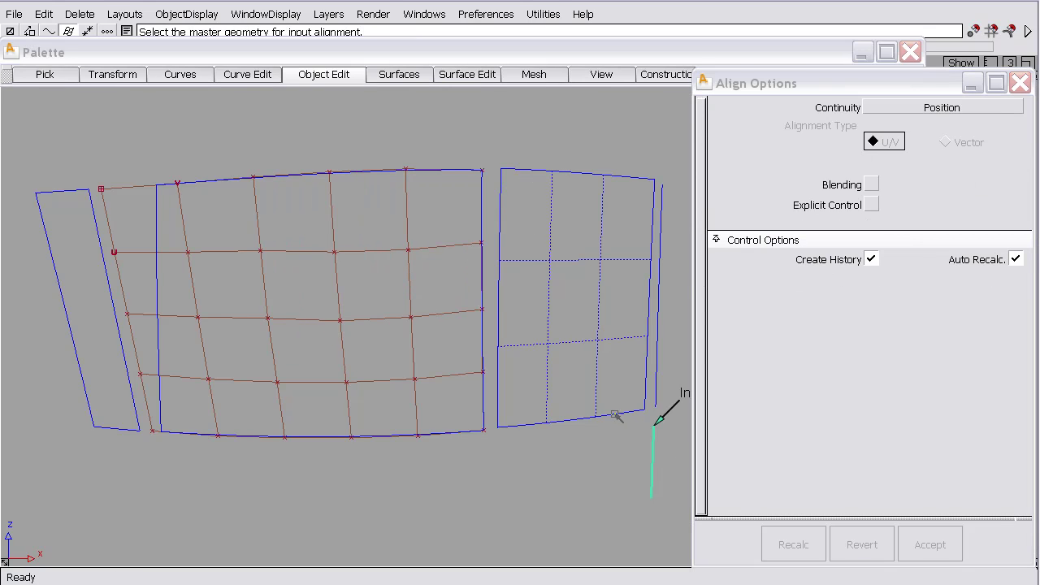
pyautogui.click(567, 342)
pyautogui.moveTo(643, 336); pyautogui.dragTo(606, 339)
pyautogui.click(860, 543)
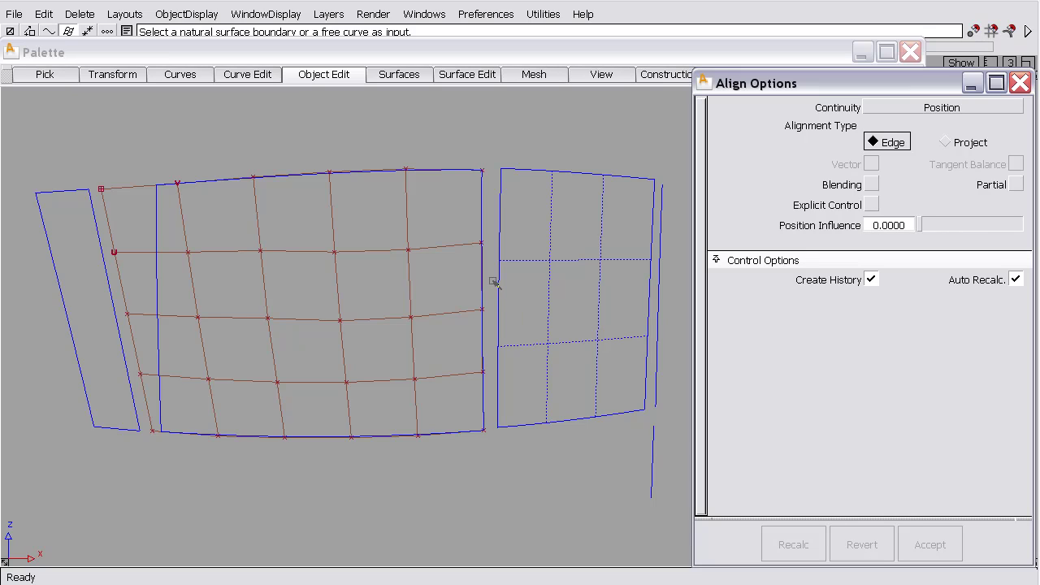
# Align the narrow left surface's inner edge to the right surface's nearest vertical isoparm, and close the Align options.
pyautogui.click(109, 291)
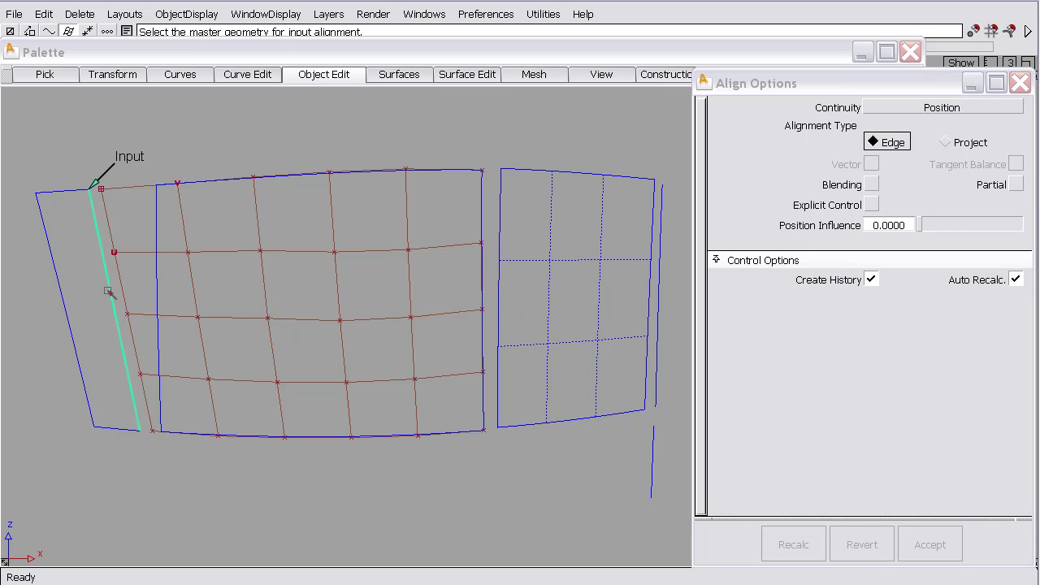
pyautogui.click(551, 288)
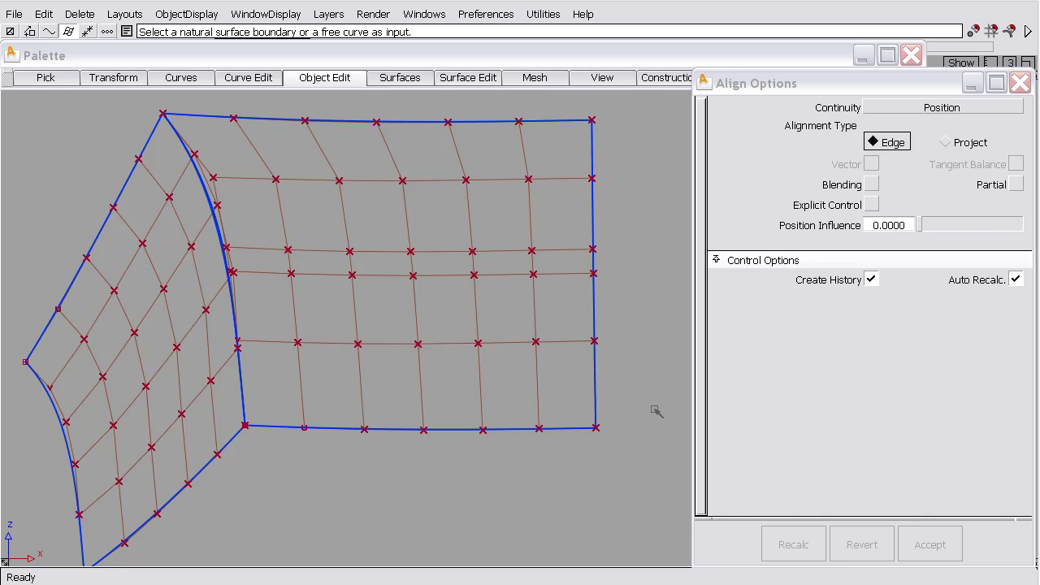
pyautogui.click(1019, 83)
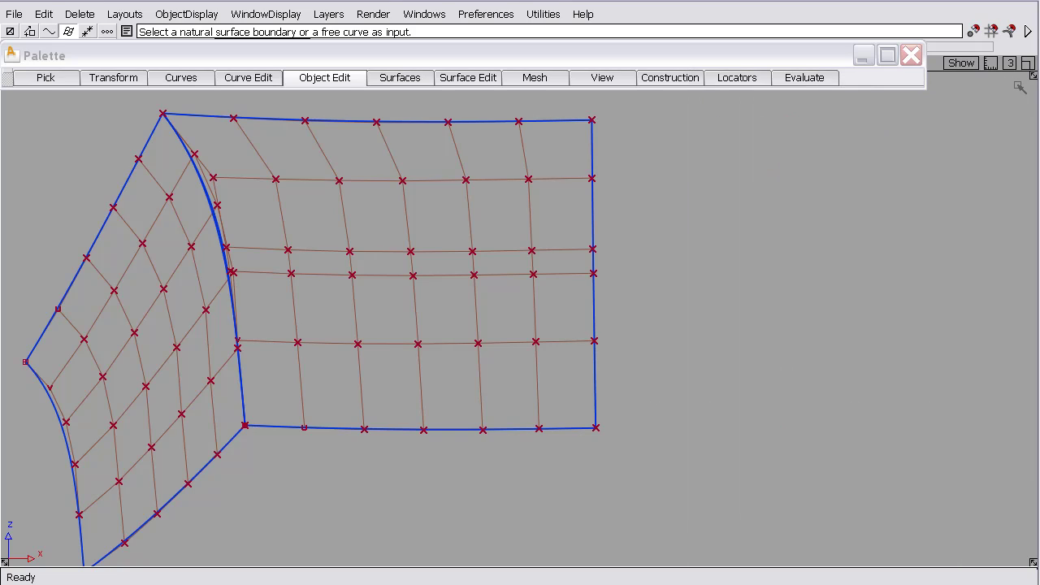
# Review the Continuity and Fitting tolerances in the Construction Options.
pyautogui.click(483, 14)
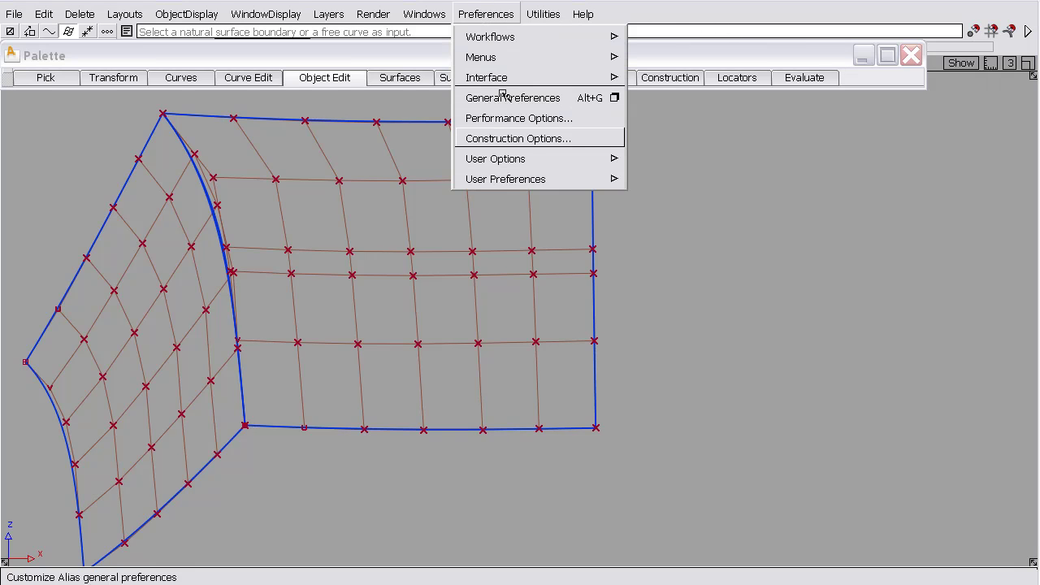
pyautogui.click(526, 140)
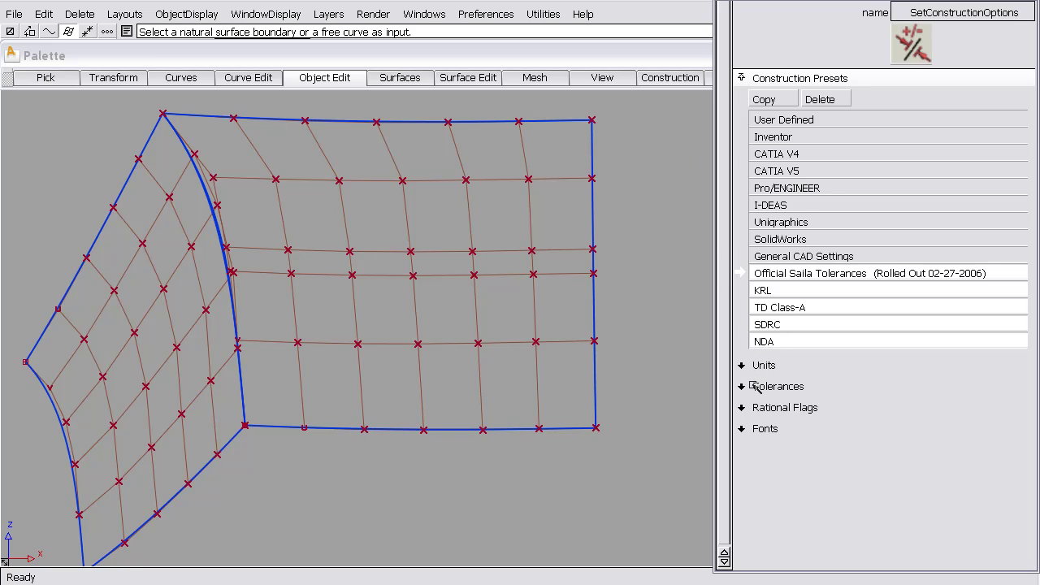
pyautogui.click(753, 386)
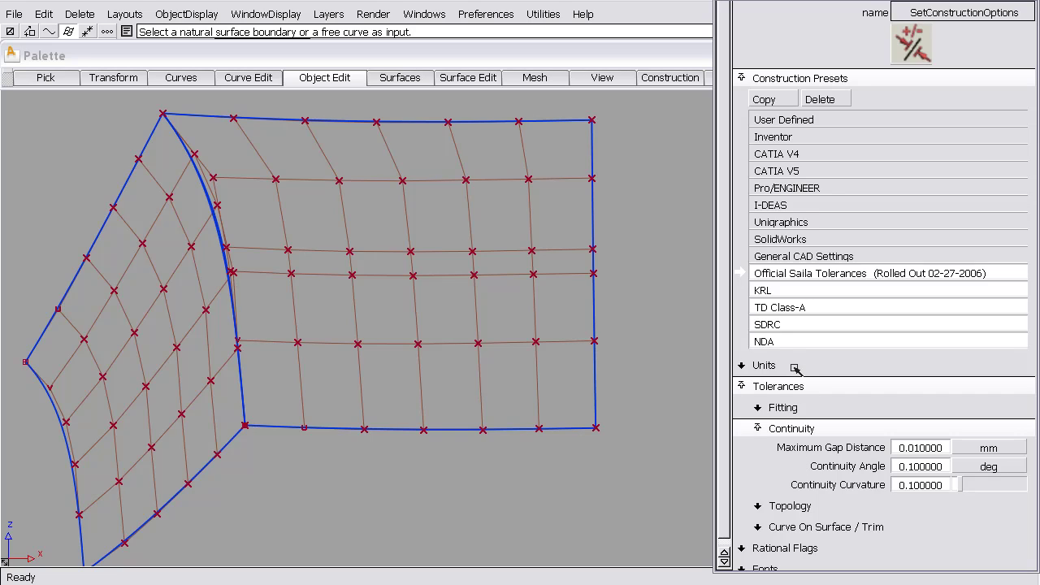
pyautogui.click(778, 293)
pyautogui.click(784, 407)
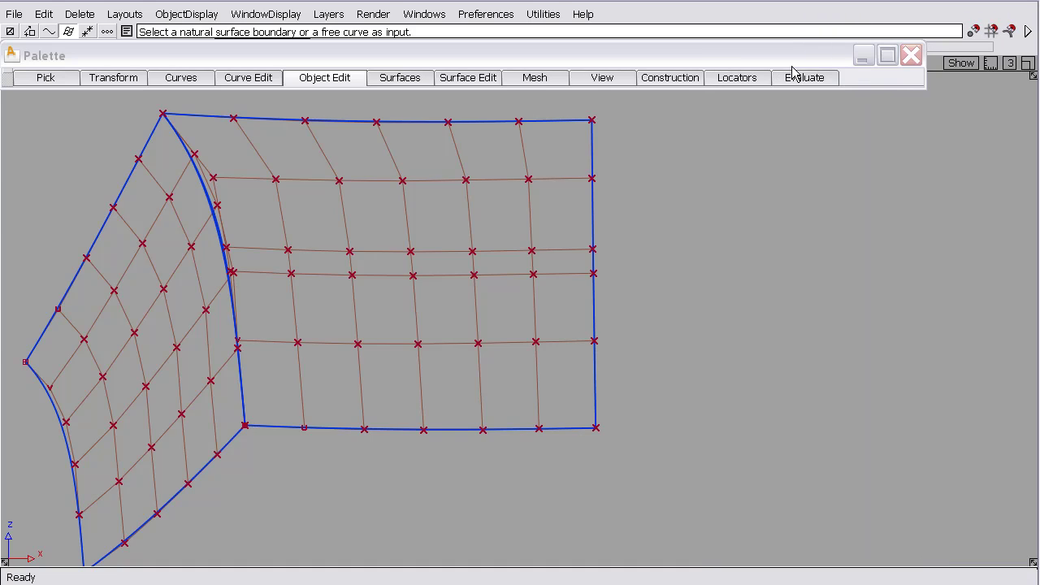
# Check Positional Continuity, spaced by # Per Span, along the two surfaces' shared boundary and examine the gap up close.
pyautogui.click(792, 79)
pyautogui.moveTo(801, 99)
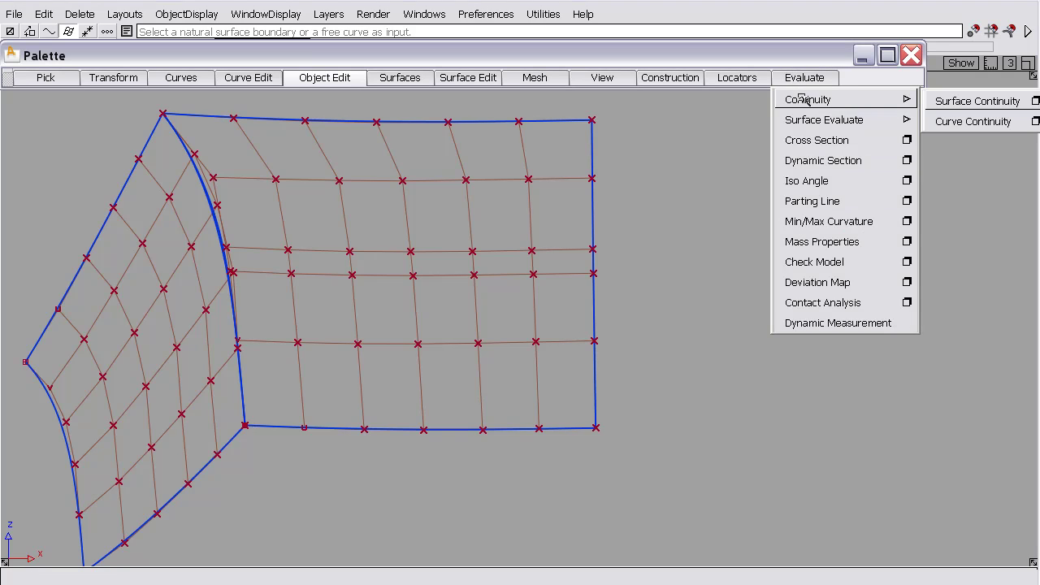
pyautogui.click(946, 100)
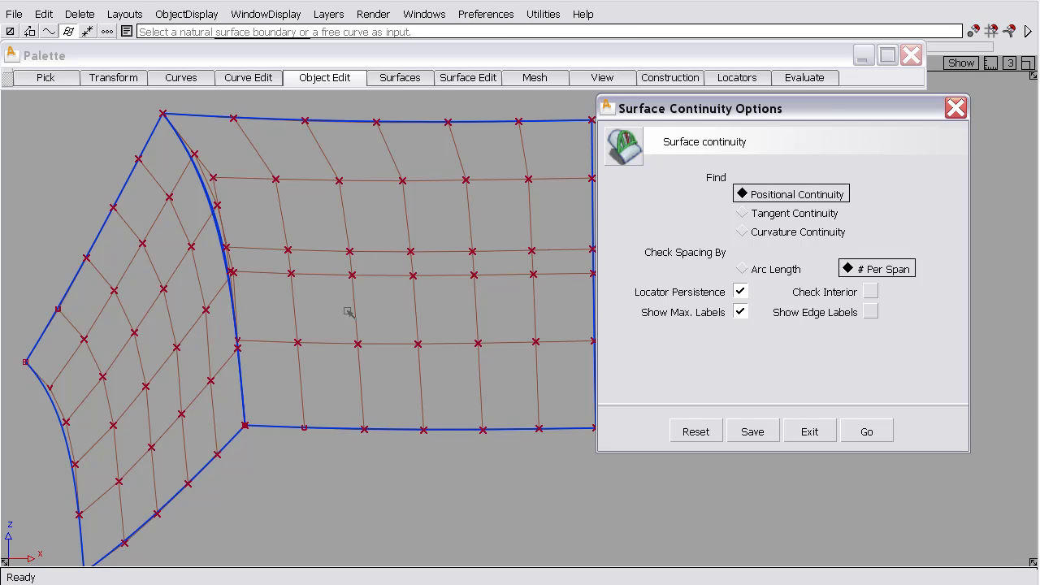
pyautogui.click(865, 431)
pyautogui.click(230, 253)
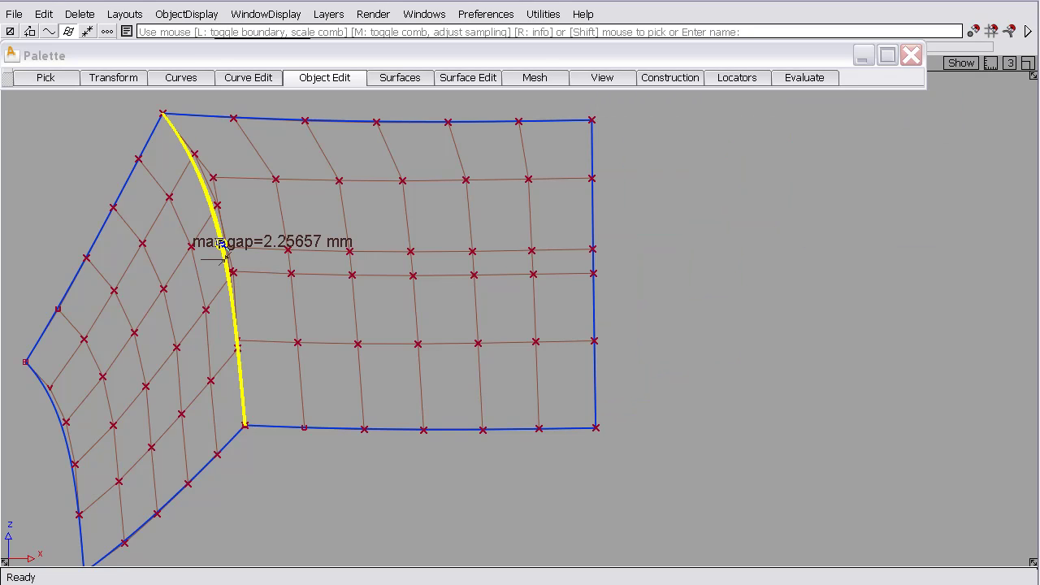
pyautogui.keyDown('alt'); pyautogui.keyDown('shift'); pyautogui.moveTo(352, 295); pyautogui.dragTo(386, 355); pyautogui.keyUp('shift'); pyautogui.keyUp('alt')
pyautogui.keyDown('alt'); pyautogui.keyDown('shift'); pyautogui.moveTo(386, 355); pyautogui.dragTo(419, 212, button='right'); pyautogui.keyUp('shift'); pyautogui.keyUp('alt')
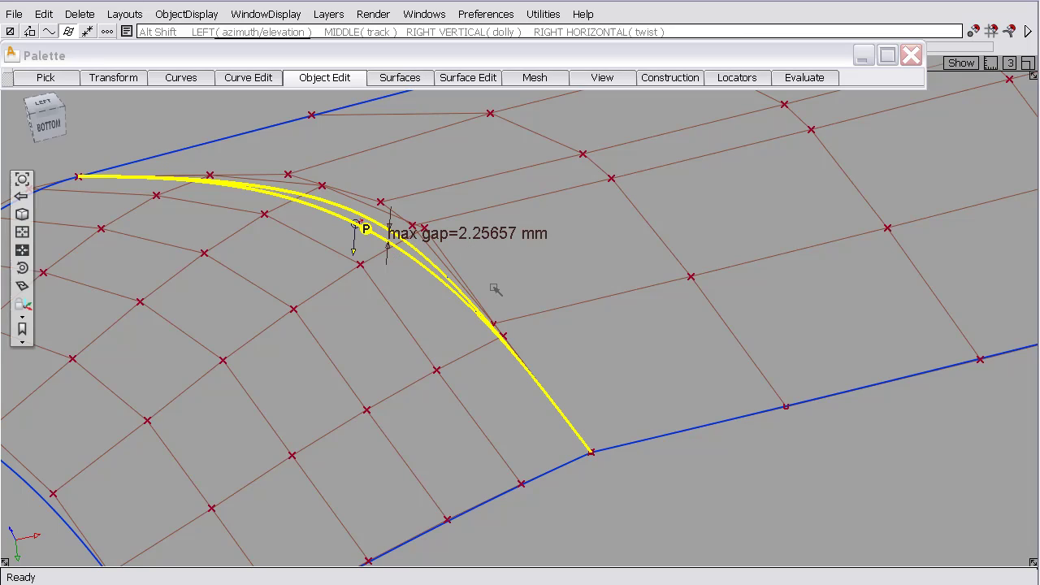
pyautogui.keyDown('alt'); pyautogui.keyDown('shift'); pyautogui.moveTo(481, 280); pyautogui.dragTo(465, 293); pyautogui.keyUp('shift'); pyautogui.keyUp('alt')
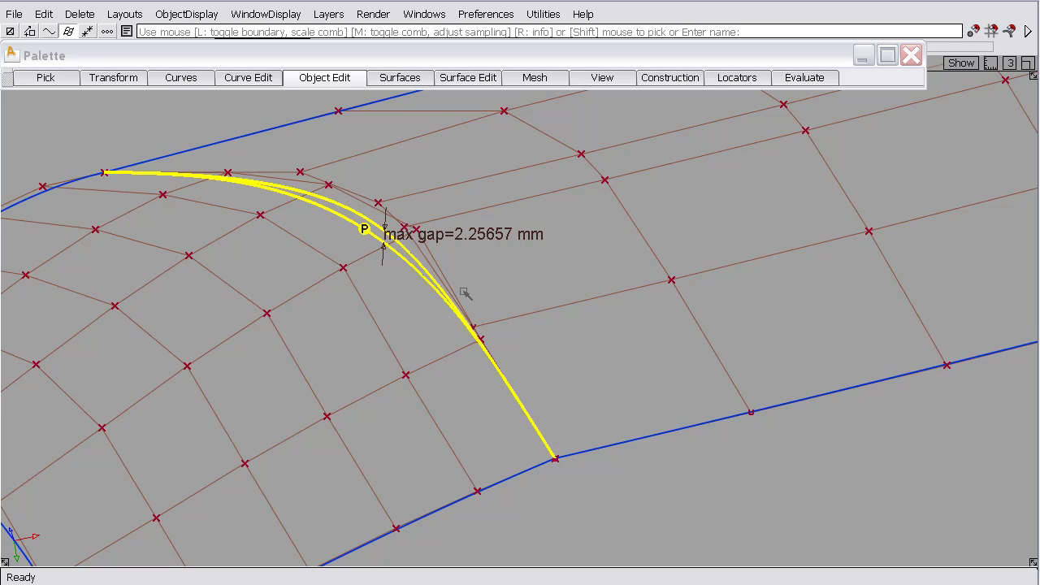
# Delete the continuity locator and set Surface Continuity to show edge labels and a comb, with Auto Scale off.
pyautogui.press('Delete')
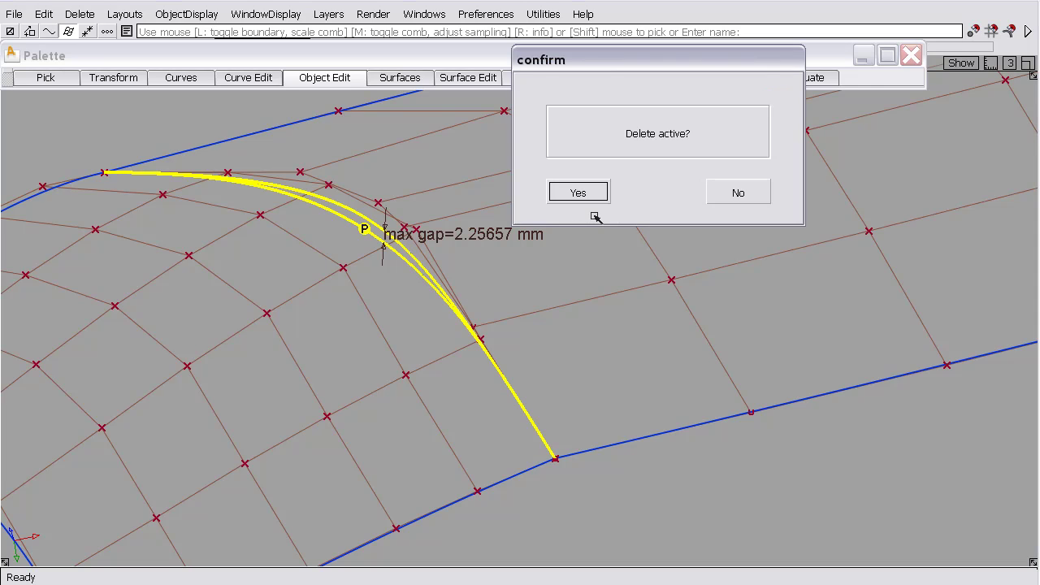
pyautogui.press('Return')
pyautogui.click(804, 77)
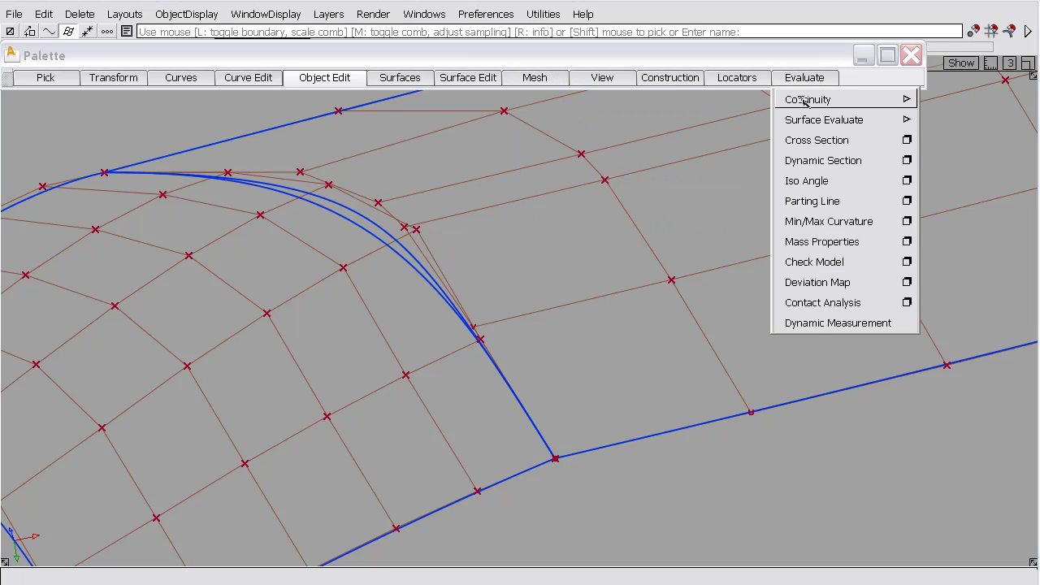
pyautogui.moveTo(805, 101)
pyautogui.click(1028, 100)
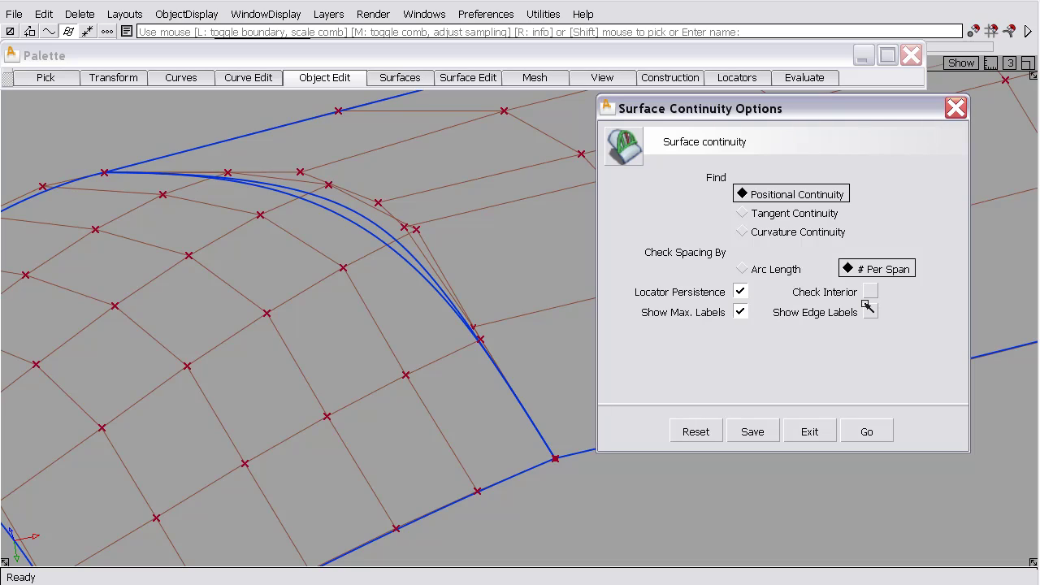
pyautogui.click(870, 312)
pyautogui.click(740, 333)
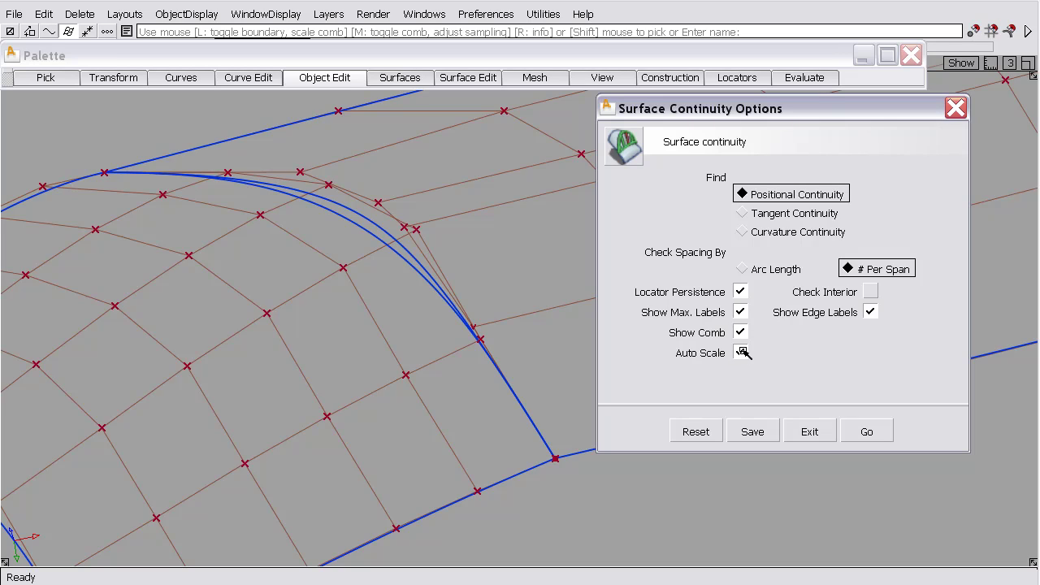
pyautogui.click(741, 351)
pyautogui.click(739, 354)
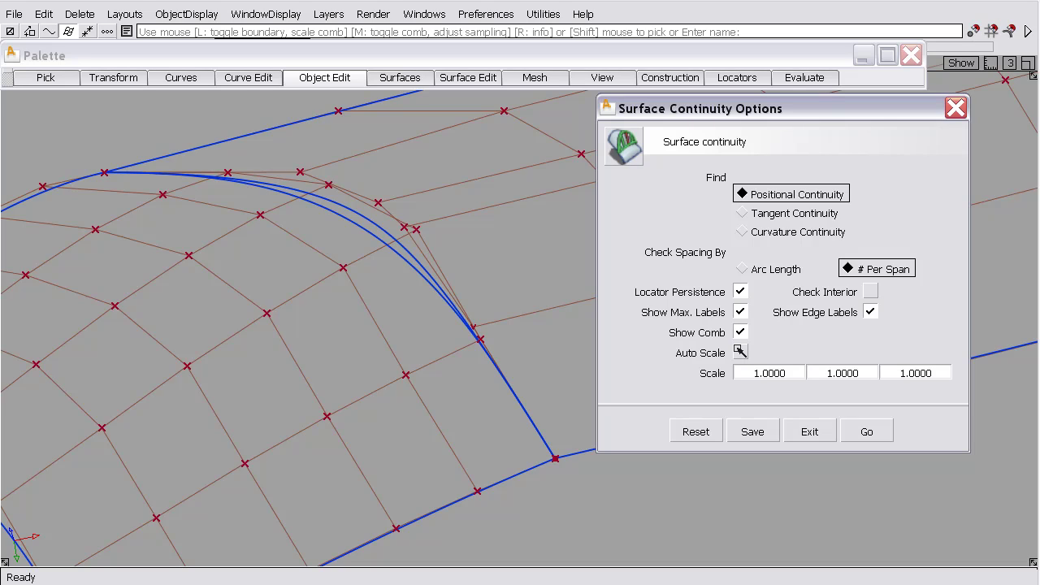
# Check Positional Continuity along the two surfaces' shared boundary and examine the comb along it.
pyautogui.click(868, 431)
pyautogui.click(524, 409)
pyautogui.keyDown('alt'); pyautogui.keyDown('shift'); pyautogui.moveTo(432, 318); pyautogui.dragTo(458, 233); pyautogui.keyUp('shift'); pyautogui.keyUp('alt')
pyautogui.keyDown('alt'); pyautogui.keyDown('shift'); pyautogui.moveTo(457, 233); pyautogui.dragTo(453, 151, button='right'); pyautogui.keyUp('shift'); pyautogui.keyUp('alt')
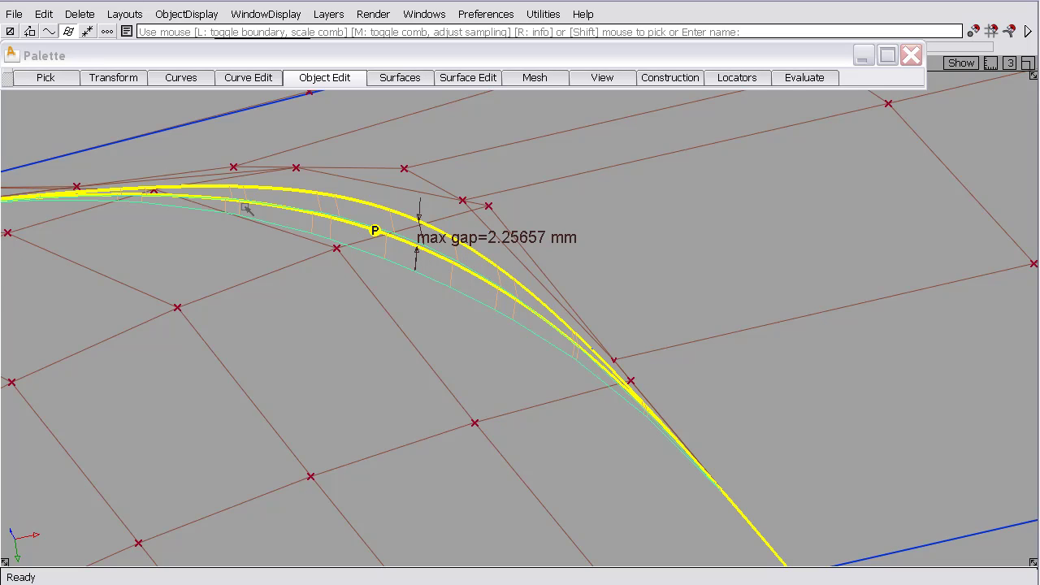
pyautogui.keyDown('alt'); pyautogui.keyDown('shift'); pyautogui.moveTo(322, 257); pyautogui.dragTo(476, 330, button='right'); pyautogui.keyUp('shift'); pyautogui.keyUp('alt')
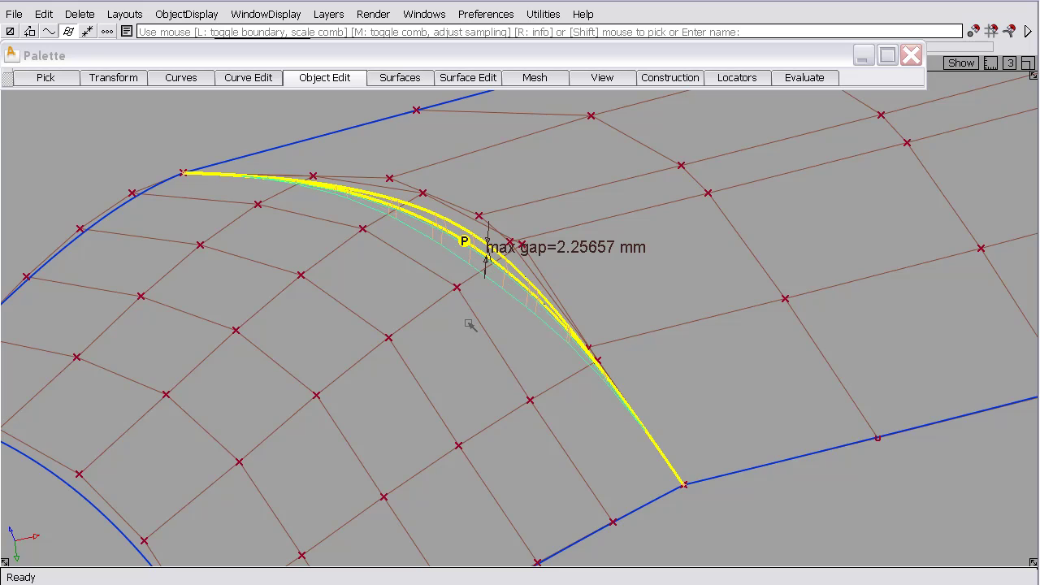
# Enlarge the continuity comb and vary its sampling from sparse to dense along the shared boundary.
pyautogui.moveTo(470, 324); pyautogui.dragTo(455, 324)
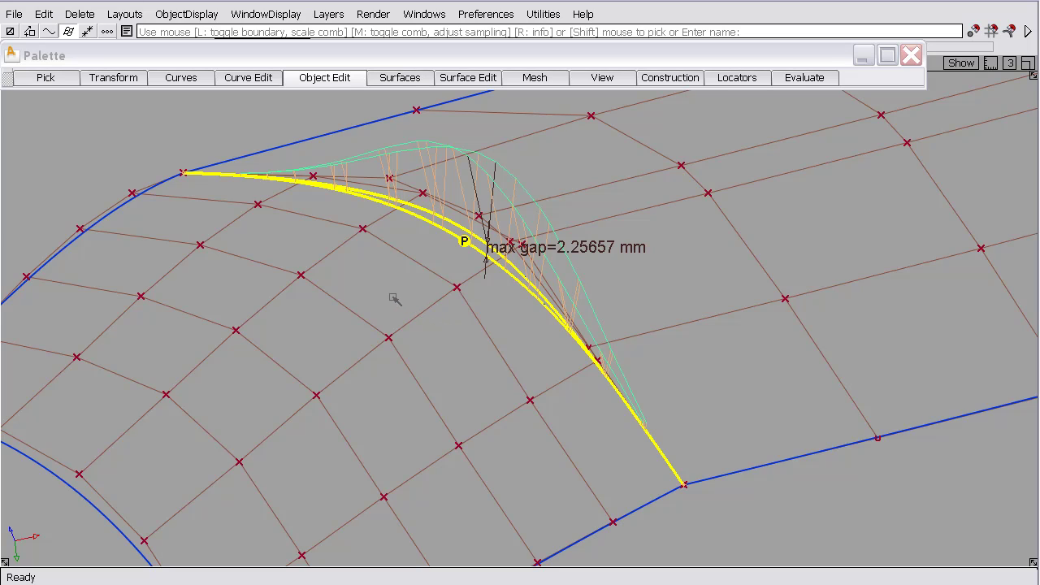
pyautogui.moveTo(395, 295); pyautogui.dragTo(649, 295, button='middle')
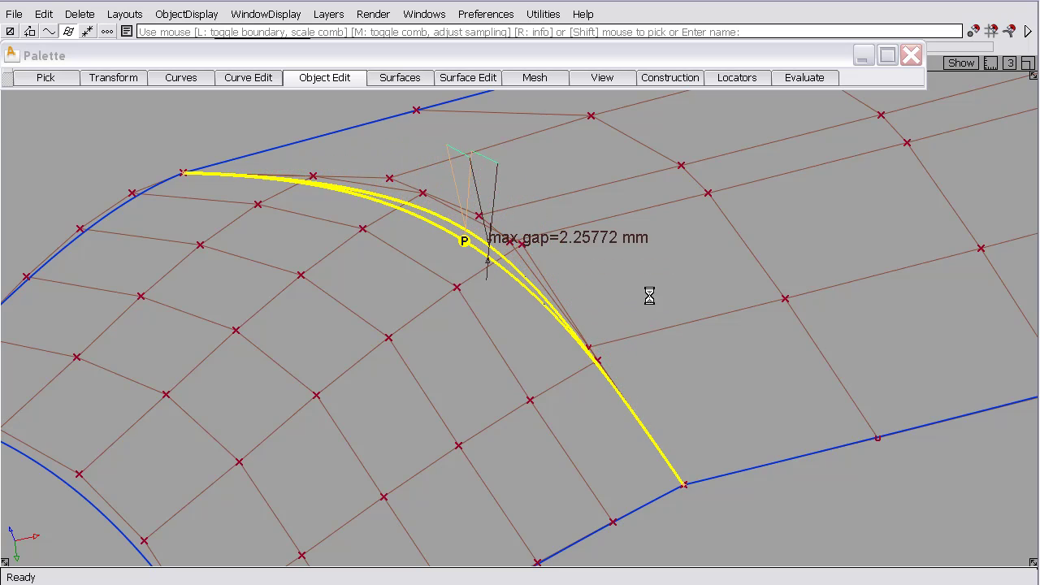
pyautogui.middleClick(647, 295)
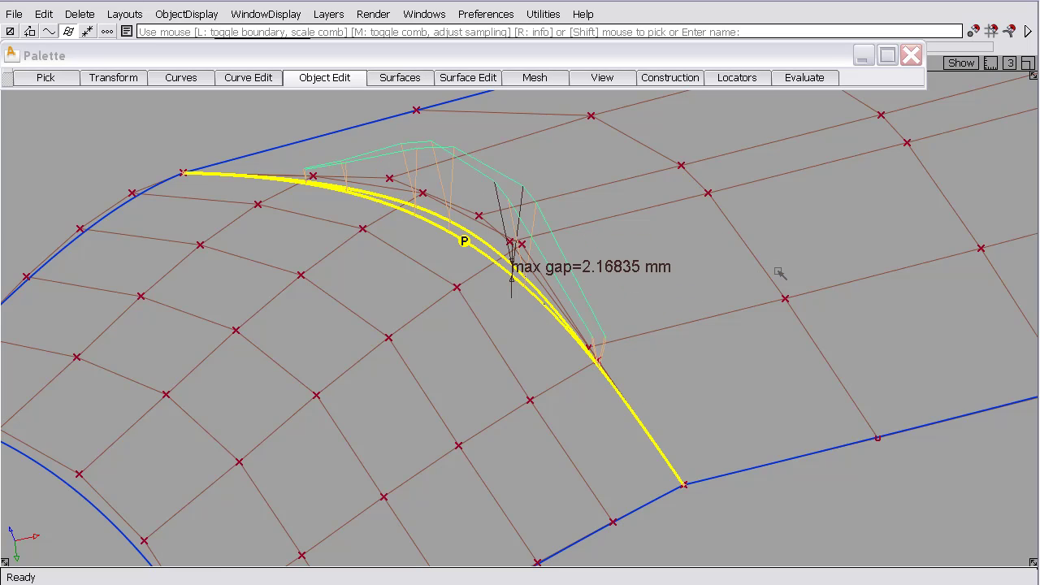
pyautogui.moveTo(779, 273); pyautogui.dragTo(458, 294, button='middle')
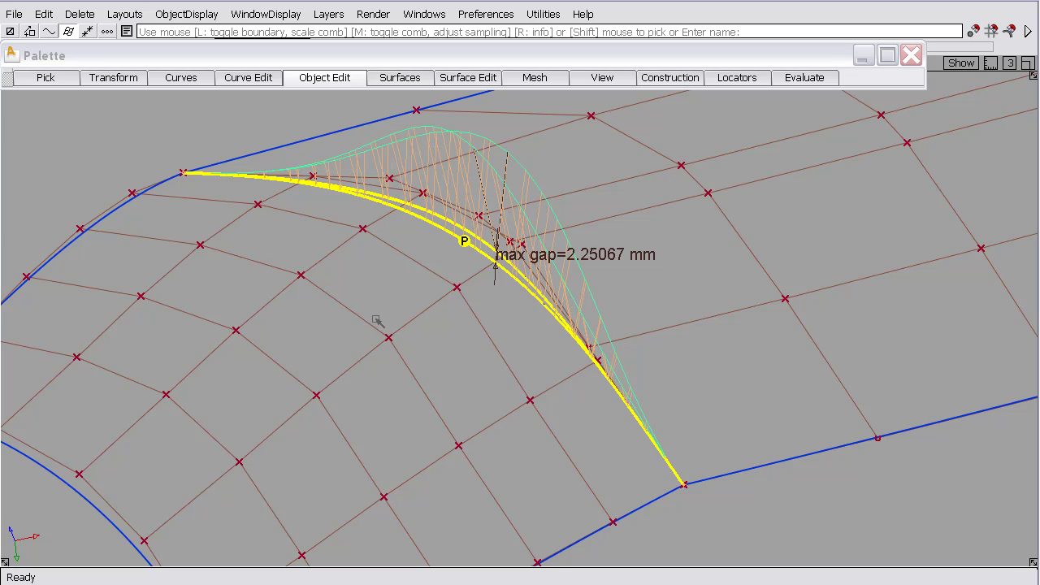
# Examine the comb where the surfaces meet at the lower corner, and delete the continuity locator.
pyautogui.keyDown('alt'); pyautogui.keyDown('shift'); pyautogui.moveTo(378, 319); pyautogui.dragTo(381, 351); pyautogui.keyUp('shift'); pyautogui.keyUp('alt')
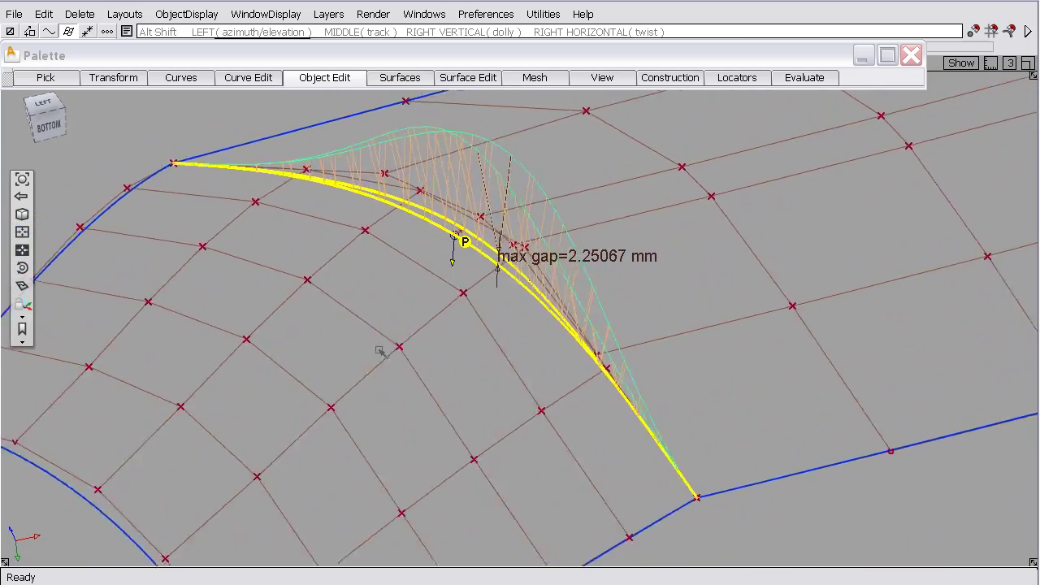
pyautogui.keyDown('alt'); pyautogui.keyDown('shift'); pyautogui.moveTo(378, 350); pyautogui.dragTo(515, 292, button='right'); pyautogui.keyUp('shift'); pyautogui.keyUp('alt')
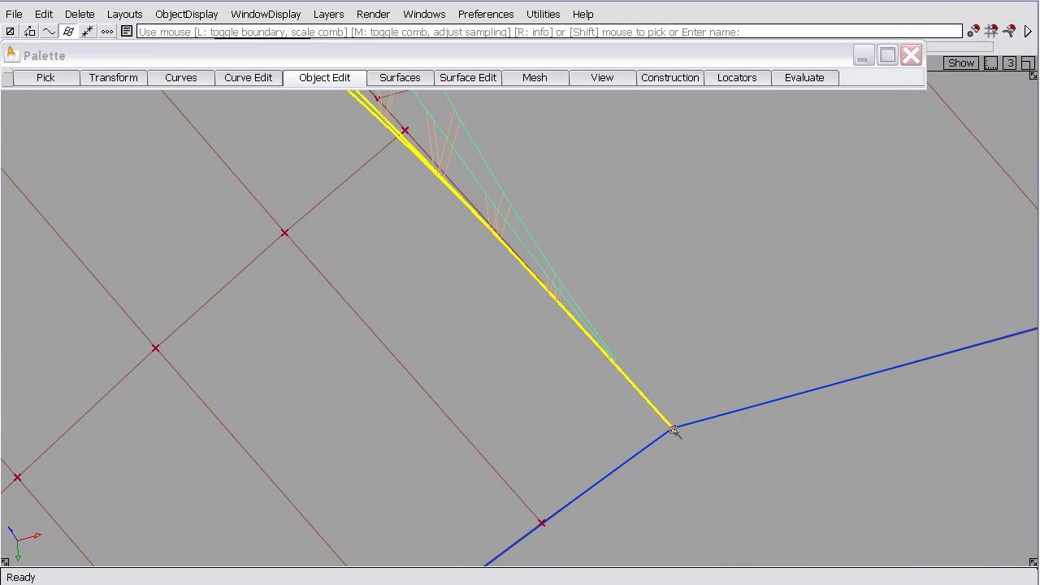
pyautogui.keyDown('alt'); pyautogui.keyDown('shift'); pyautogui.moveTo(675, 430); pyautogui.dragTo(684, 412, button='right'); pyautogui.keyUp('shift'); pyautogui.keyUp('alt')
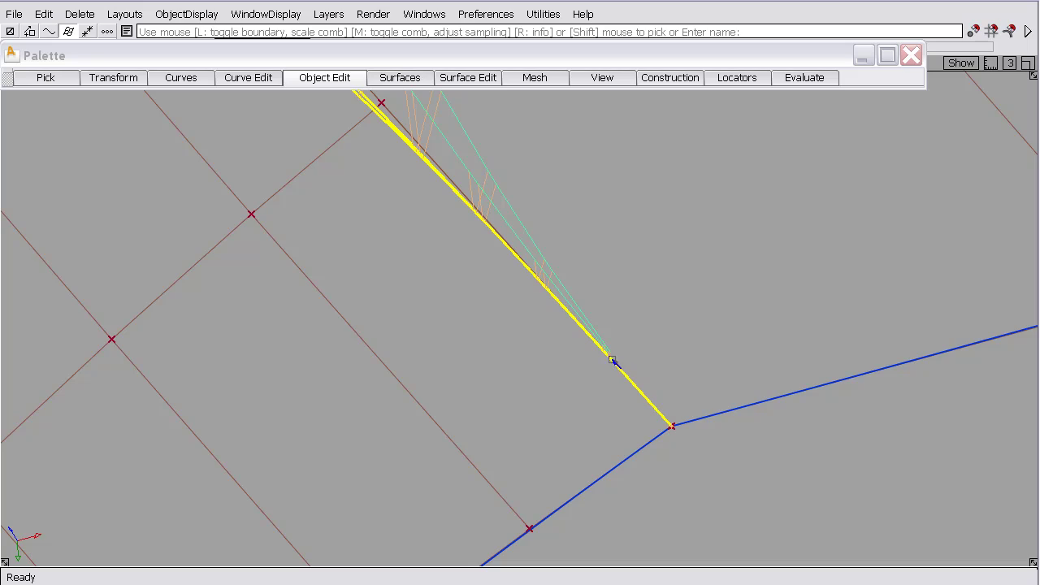
pyautogui.keyDown('alt'); pyautogui.keyDown('shift'); pyautogui.moveTo(555, 306); pyautogui.dragTo(607, 397, button='right'); pyautogui.keyUp('shift'); pyautogui.keyUp('alt')
pyautogui.keyDown('alt'); pyautogui.keyDown('shift'); pyautogui.moveTo(607, 397); pyautogui.dragTo(526, 373); pyautogui.keyUp('shift'); pyautogui.keyUp('alt')
pyautogui.press('Delete')
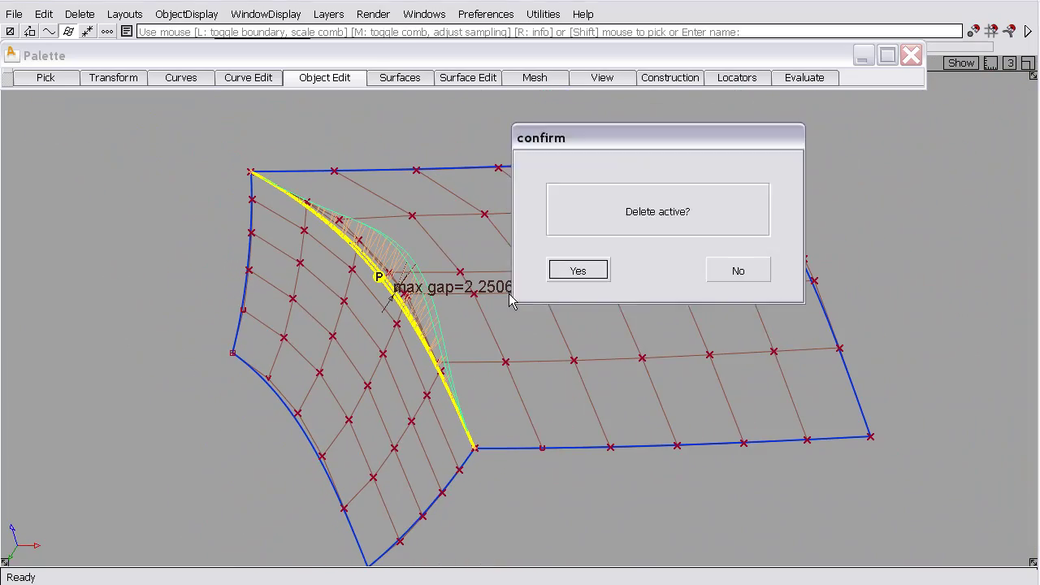
pyautogui.press('Return')
# Align the left surface's U=1 edge to the right surface's adjoining edge with Position continuity and Edge alignment.
pyautogui.keyDown('alt'); pyautogui.keyDown('shift'); pyautogui.moveTo(447, 254); pyautogui.dragTo(317, 153); pyautogui.keyUp('shift'); pyautogui.keyUp('alt')
pyautogui.click(324, 78)
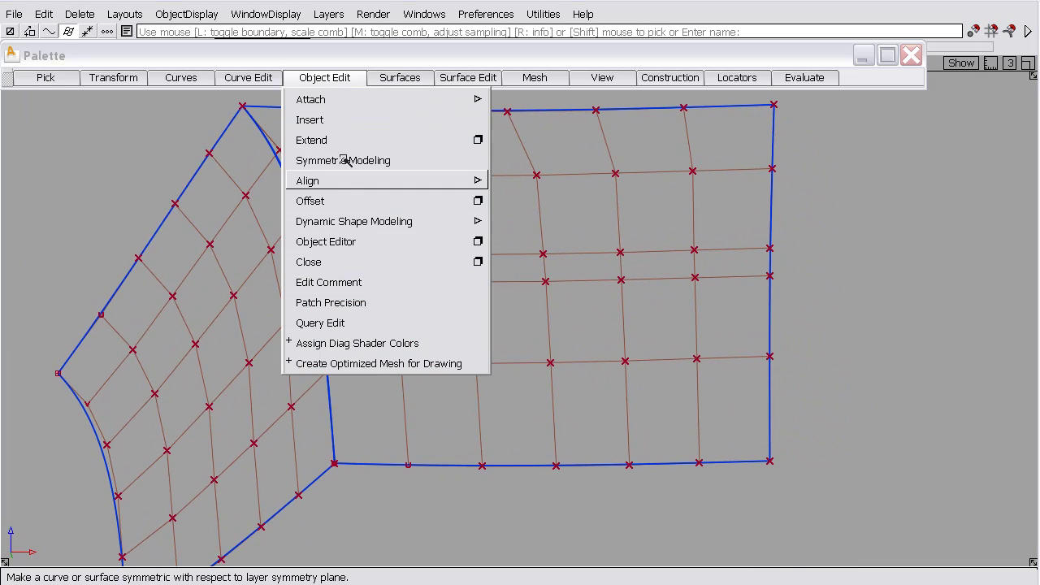
pyautogui.moveTo(359, 180)
pyautogui.click(529, 182)
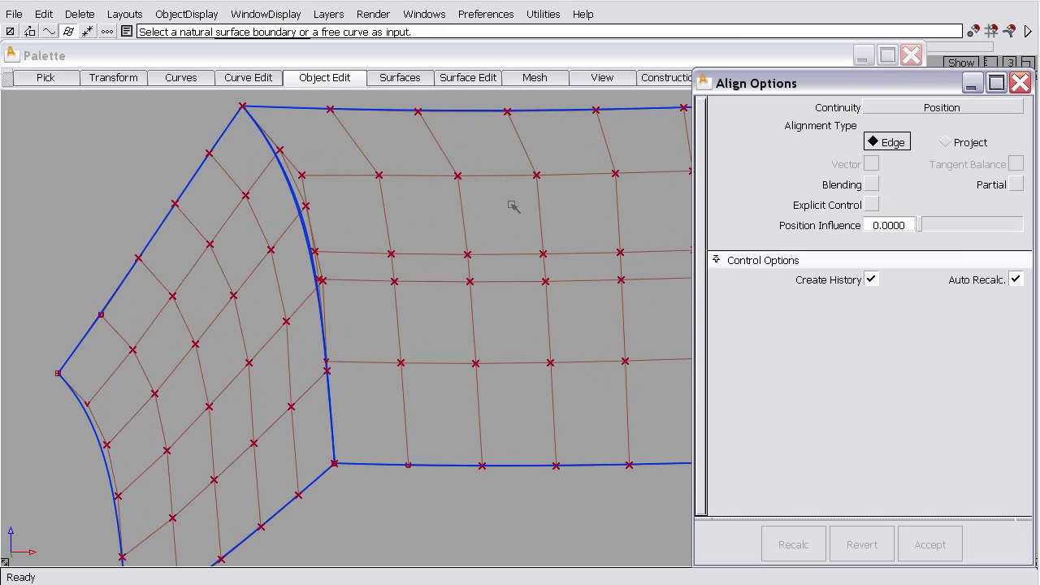
pyautogui.keyDown('alt'); pyautogui.keyDown('shift'); pyautogui.moveTo(512, 207); pyautogui.dragTo(439, 297); pyautogui.keyUp('shift'); pyautogui.keyUp('alt')
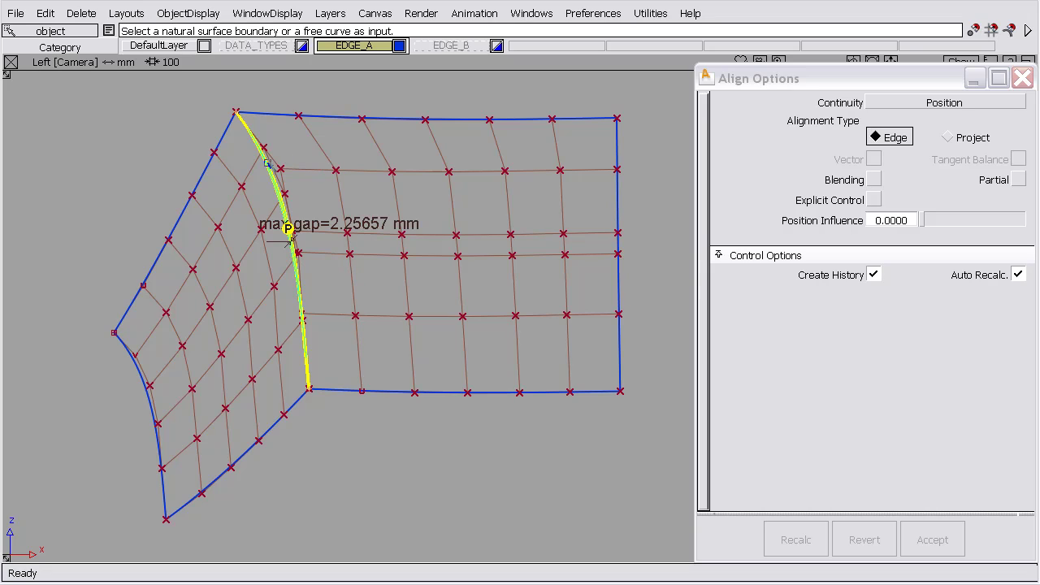
pyautogui.click(268, 163)
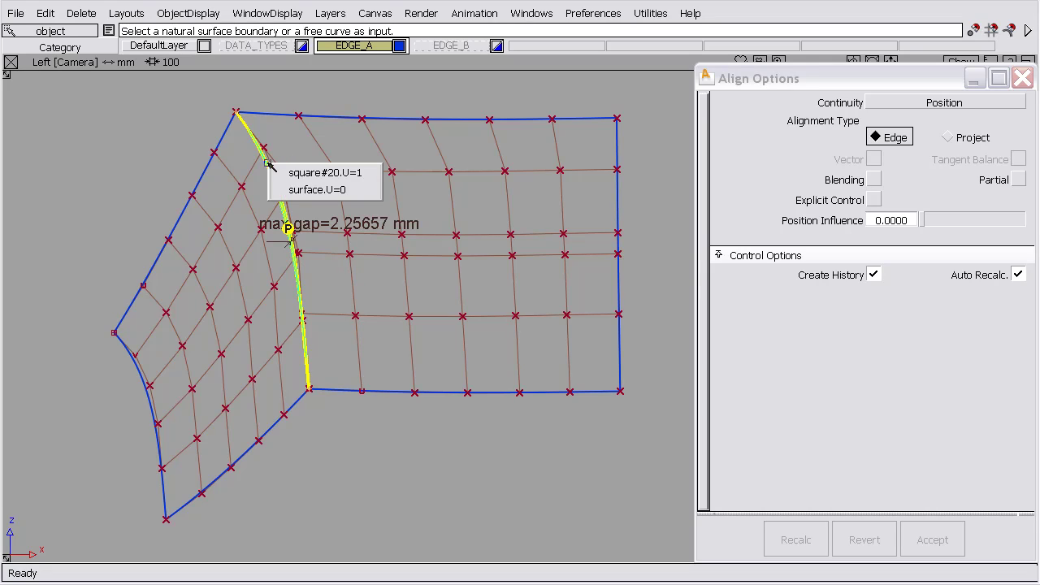
pyautogui.click(368, 173)
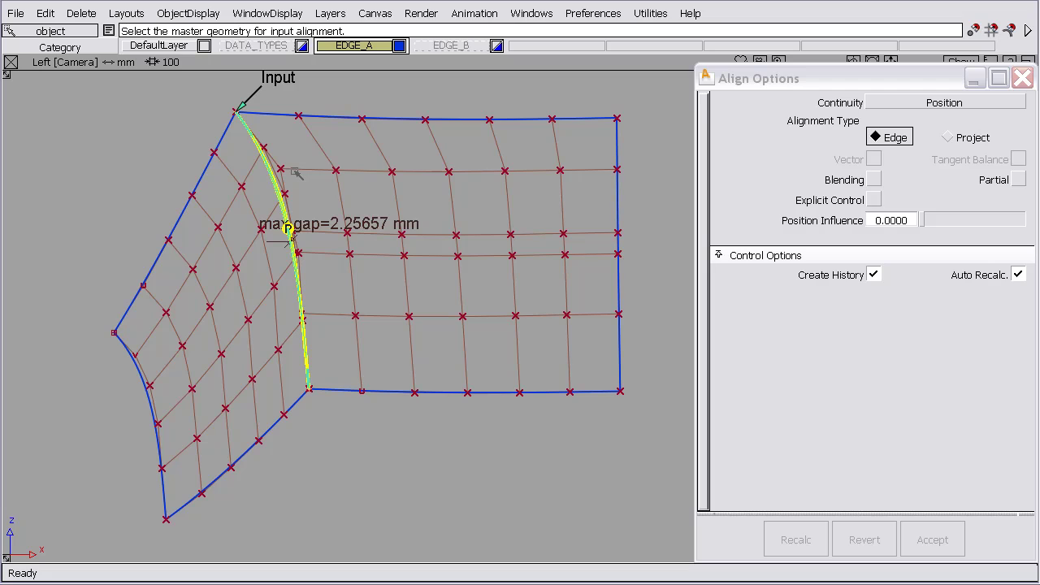
pyautogui.click(274, 173)
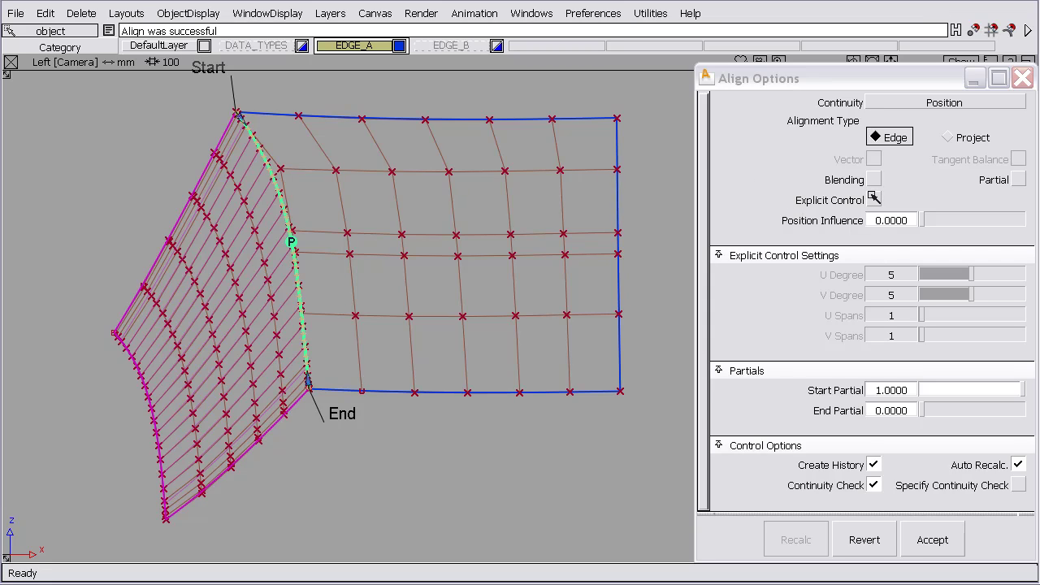
# Turn on Explicit Control for the alignment and examine the gap along the shared edge.
pyautogui.click(873, 198)
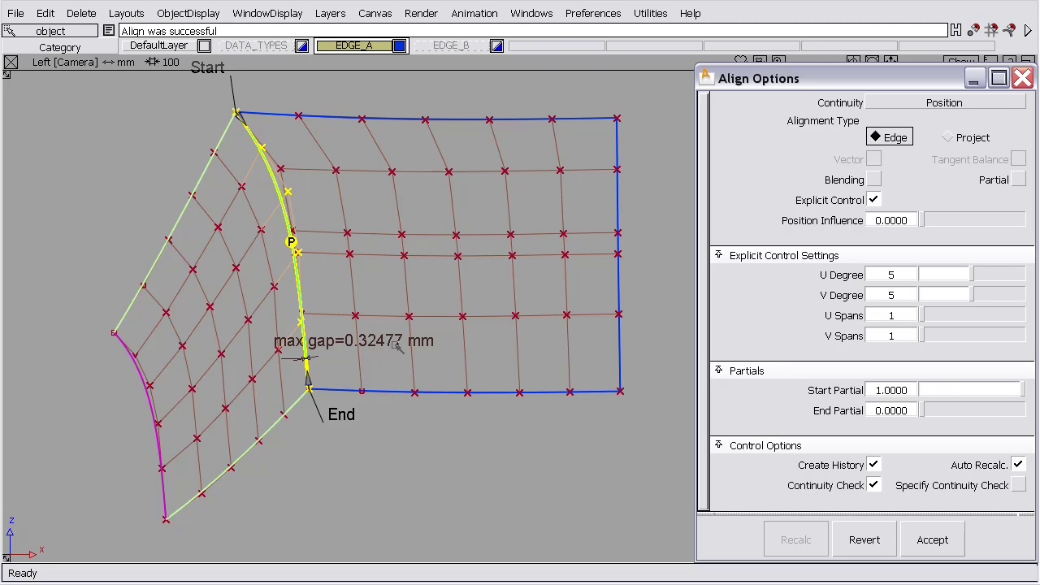
pyautogui.keyDown('alt'); pyautogui.keyDown('shift'); pyautogui.moveTo(379, 383); pyautogui.dragTo(340, 159); pyautogui.keyUp('shift'); pyautogui.keyUp('alt')
pyautogui.keyDown('alt'); pyautogui.keyDown('shift'); pyautogui.moveTo(339, 159); pyautogui.dragTo(369, 216, button='right'); pyautogui.keyUp('shift'); pyautogui.keyUp('alt')
pyautogui.keyDown('alt'); pyautogui.keyDown('shift'); pyautogui.moveTo(349, 236); pyautogui.dragTo(265, 215); pyautogui.keyUp('shift'); pyautogui.keyUp('alt')
pyautogui.keyDown('alt'); pyautogui.keyDown('shift'); pyautogui.moveTo(265, 216); pyautogui.dragTo(387, 284, button='right'); pyautogui.keyUp('shift'); pyautogui.keyUp('alt')
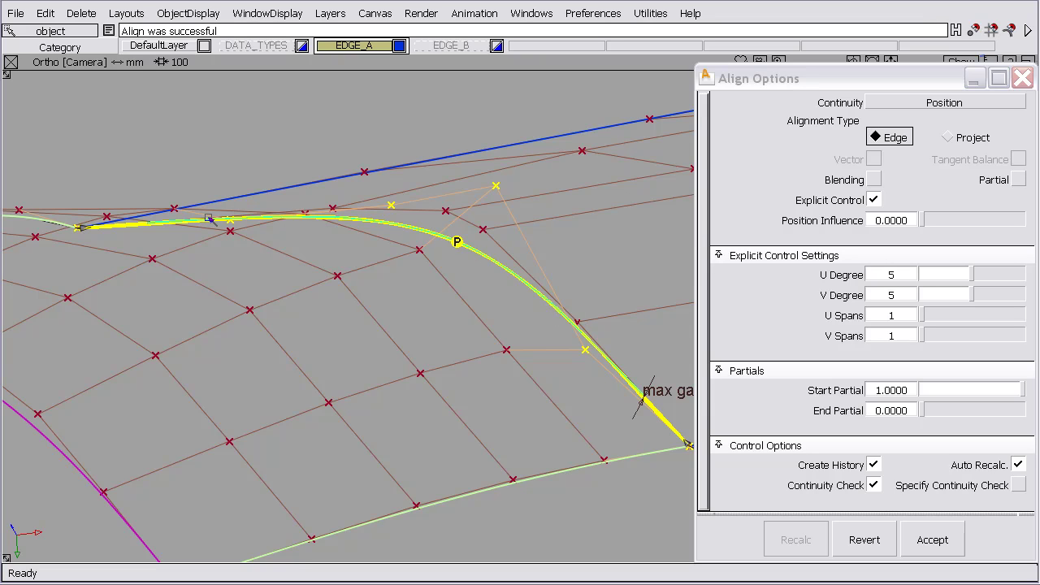
pyautogui.keyDown('alt'); pyautogui.keyDown('shift'); pyautogui.moveTo(209, 220); pyautogui.dragTo(360, 321); pyautogui.keyUp('shift'); pyautogui.keyUp('alt')
pyautogui.keyDown('alt'); pyautogui.keyDown('shift'); pyautogui.moveTo(359, 321); pyautogui.dragTo(360, 276, button='right'); pyautogui.keyUp('shift'); pyautogui.keyUp('alt')
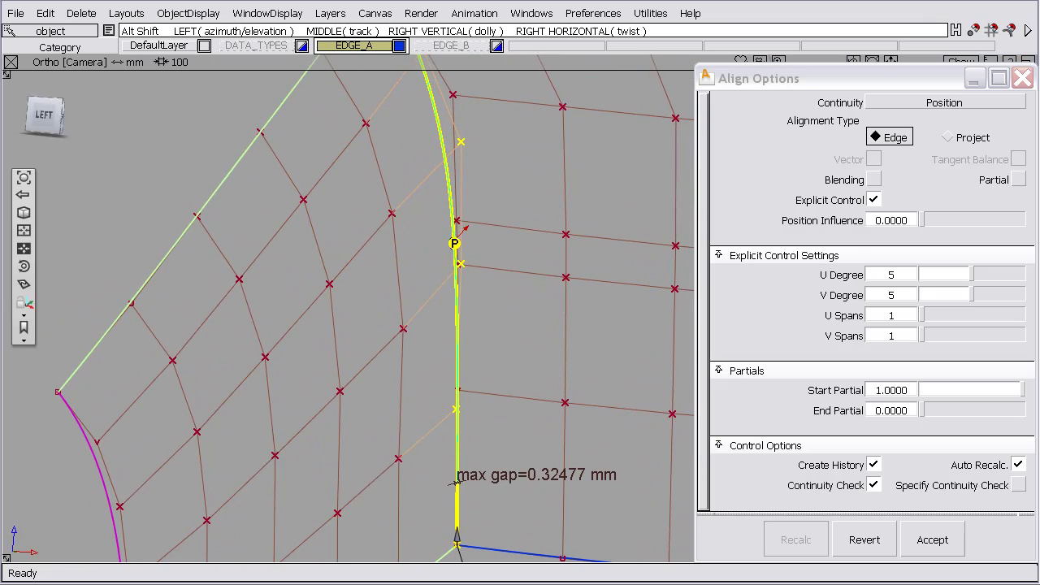
pyautogui.keyDown('alt'); pyautogui.keyDown('shift'); pyautogui.moveTo(399, 418); pyautogui.dragTo(470, 416); pyautogui.keyUp('shift'); pyautogui.keyUp('alt')
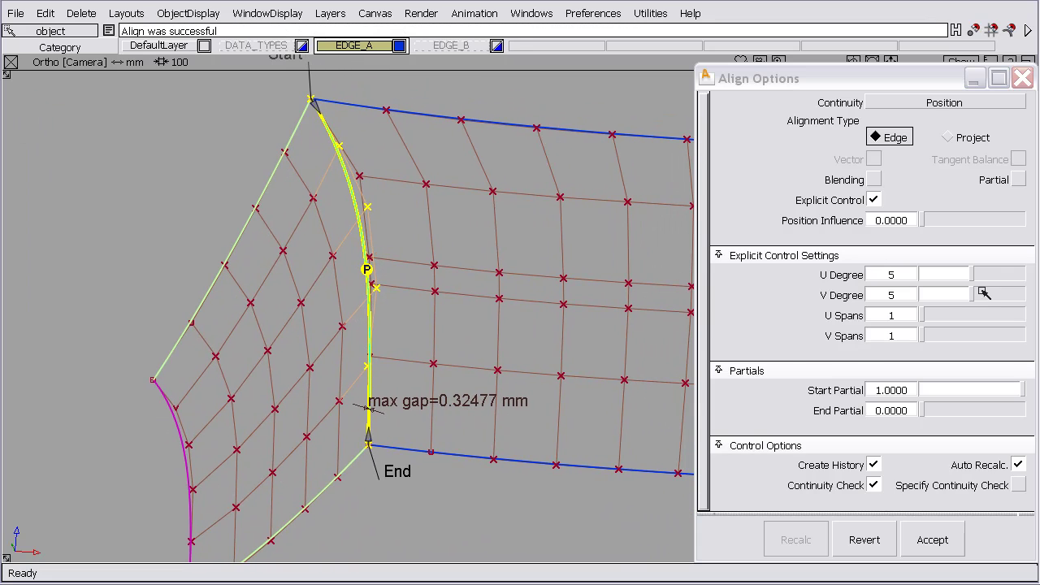
# Try V Degree 6 and 7 for the aligned surface, return it to 5, and turn off Explicit Control.
pyautogui.moveTo(979, 296); pyautogui.dragTo(983, 297)
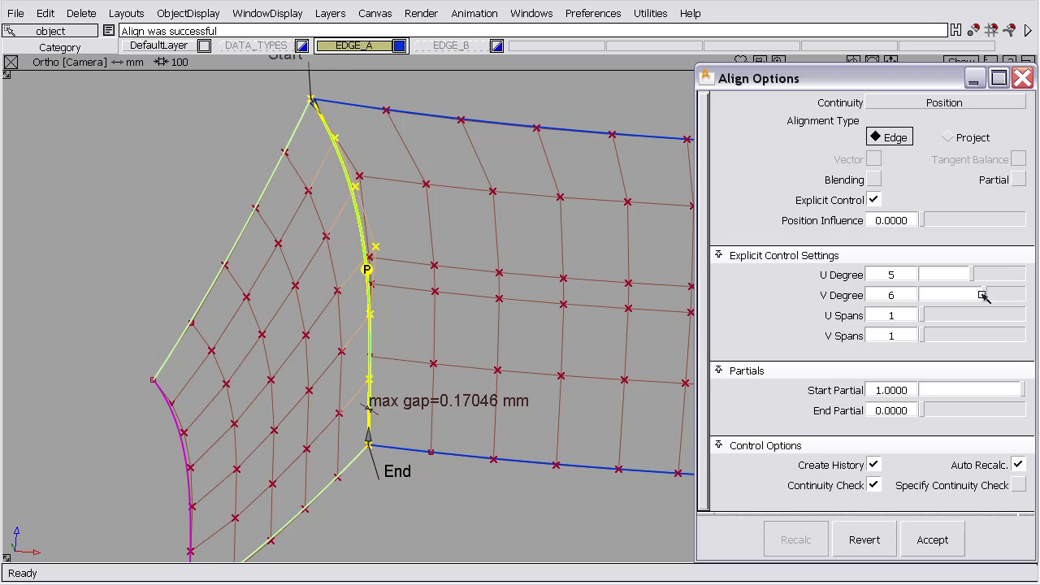
pyautogui.moveTo(983, 297); pyautogui.dragTo(993, 297)
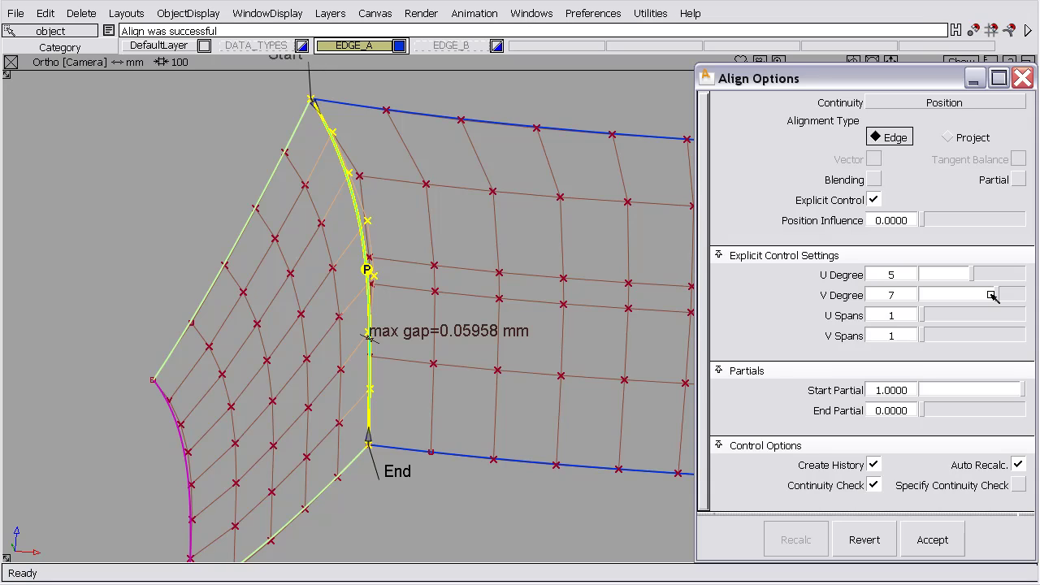
pyautogui.moveTo(995, 297); pyautogui.dragTo(974, 297)
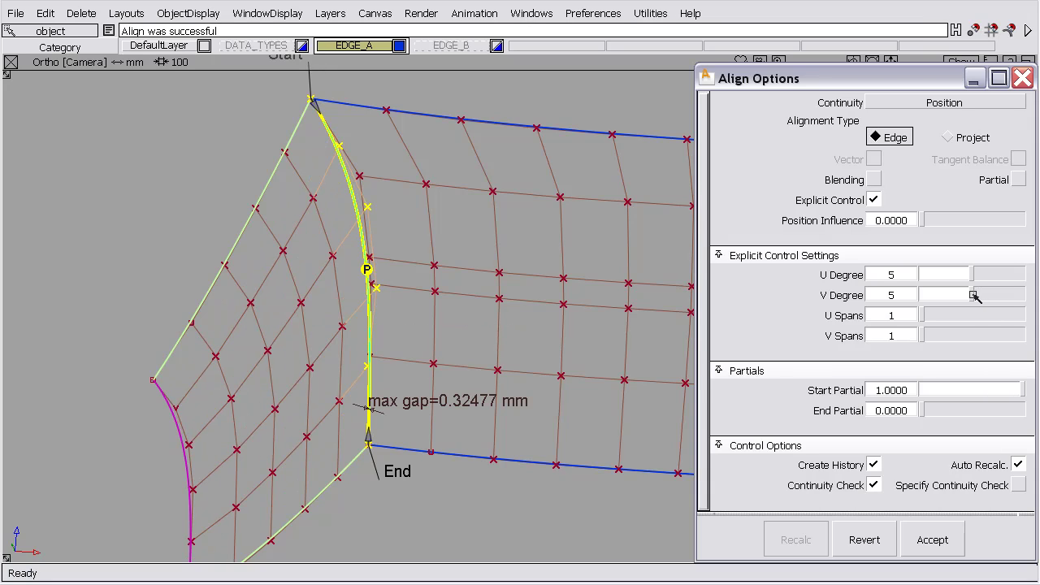
pyautogui.moveTo(922, 335)
pyautogui.mouseDown()
pyautogui.moveTo(1025, 336)
pyautogui.moveTo(905, 336)
pyautogui.mouseUp()
pyautogui.click(874, 200)
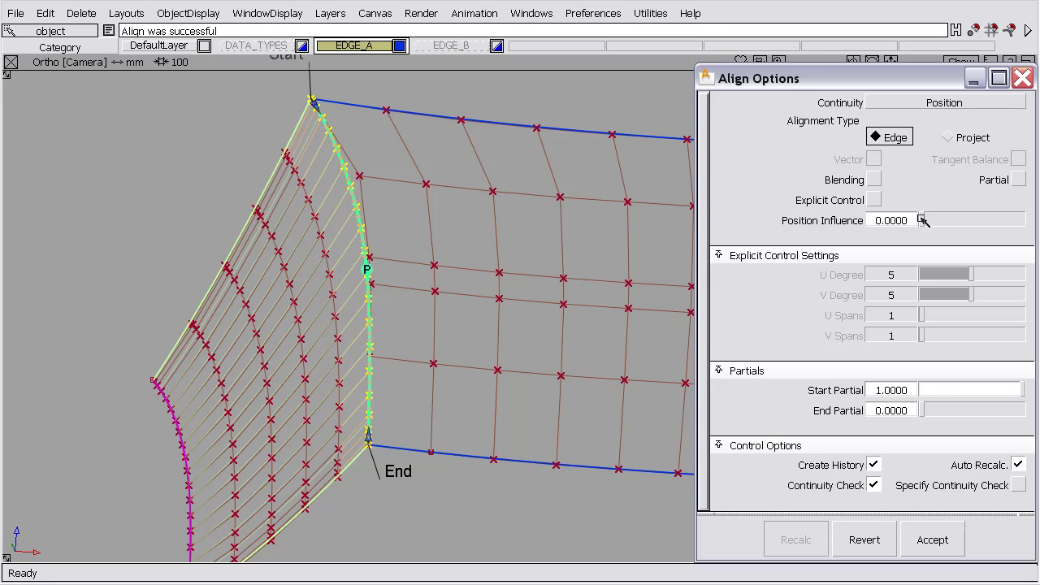
# Compare Position Influence values from 0 to 1 on the aligned surface, and set it to 1.0000.
pyautogui.moveTo(923, 221); pyautogui.dragTo(978, 220)
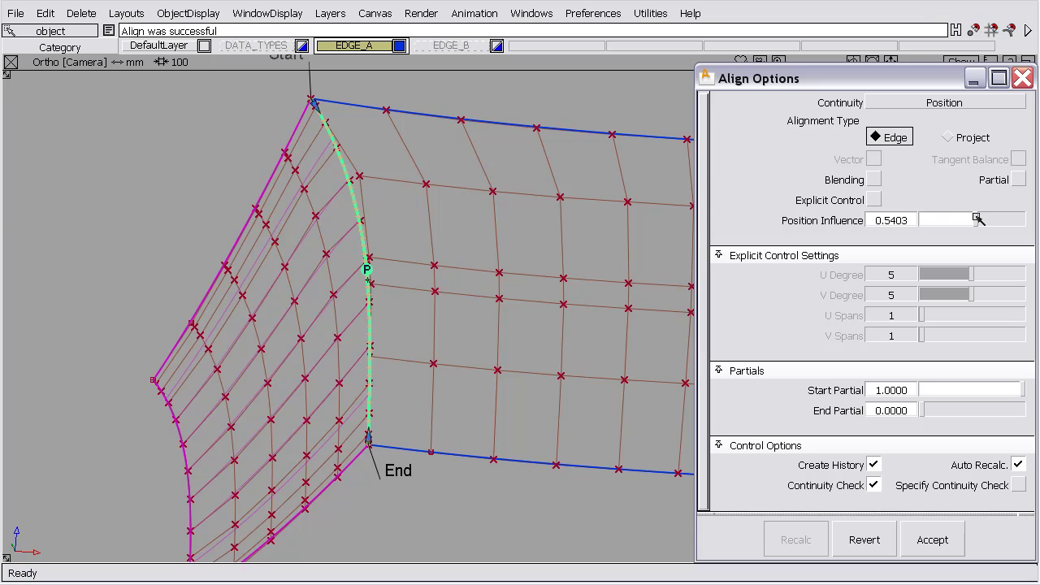
pyautogui.moveTo(979, 220)
pyautogui.mouseDown()
pyautogui.moveTo(924, 220)
pyautogui.moveTo(977, 220)
pyautogui.mouseUp()
pyautogui.moveTo(974, 220); pyautogui.dragTo(1026, 221)
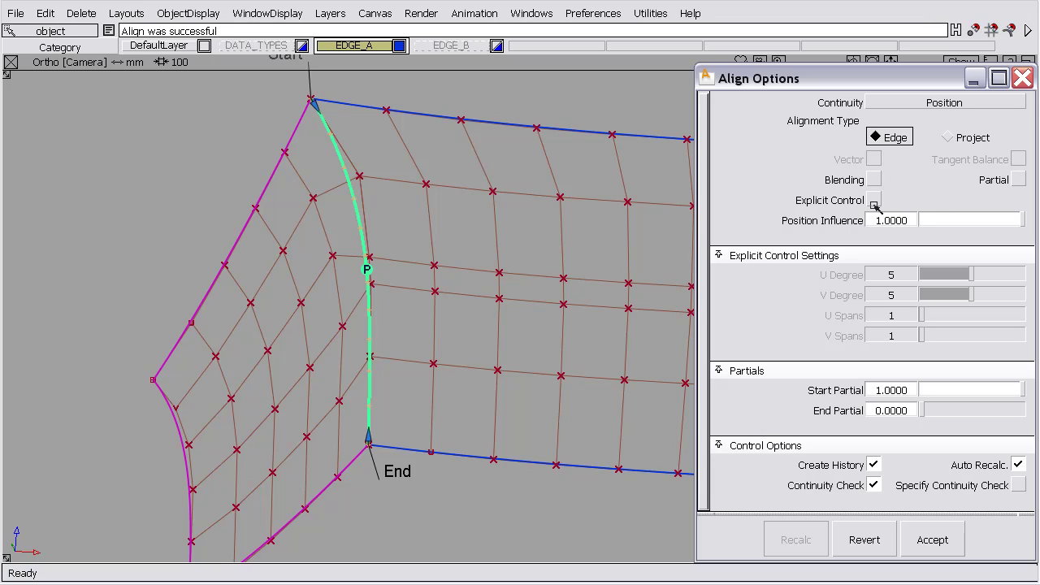
pyautogui.moveTo(1022, 221); pyautogui.dragTo(910, 230)
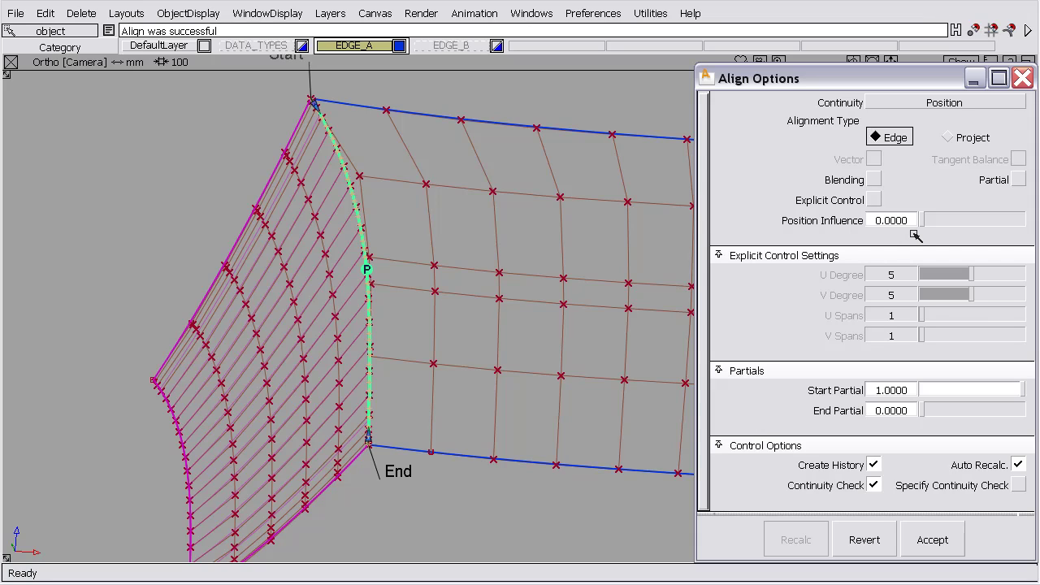
pyautogui.moveTo(921, 220); pyautogui.dragTo(1024, 221)
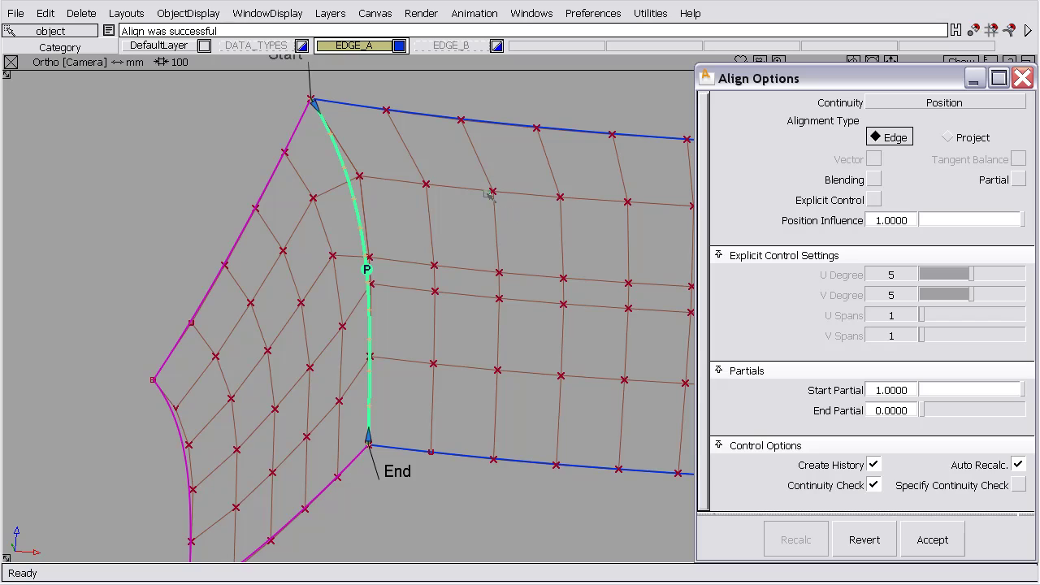
# Switch from the EDGE_A layer to EDGE_B and display its surfaces in full.
pyautogui.click(455, 45)
pyautogui.scroll(-4, 448, 162)
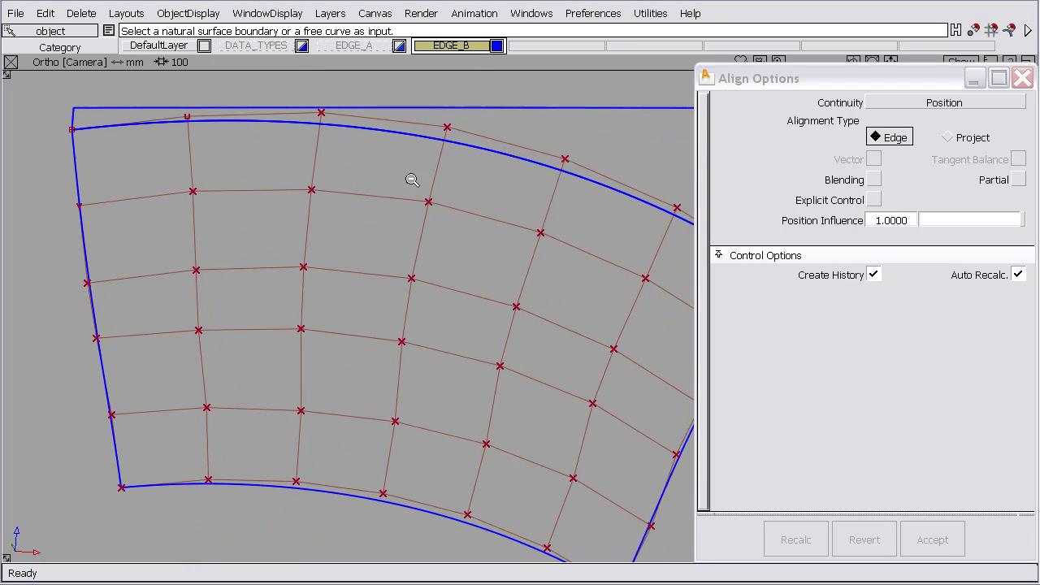
pyautogui.keyDown('alt'); pyautogui.keyDown('shift'); pyautogui.moveTo(398, 205); pyautogui.dragTo(279, 207); pyautogui.keyUp('shift'); pyautogui.keyUp('alt')
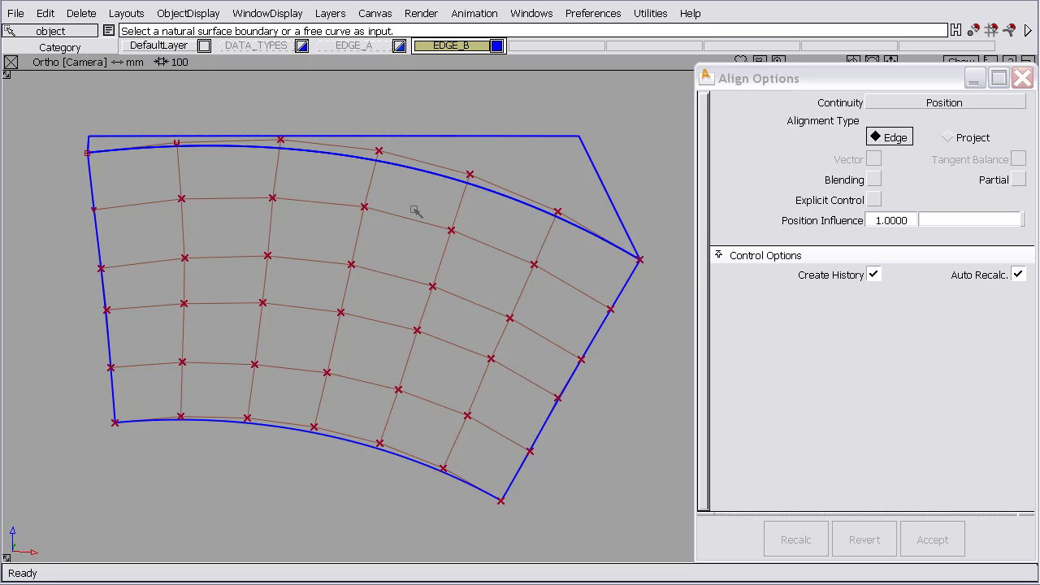
# Show the CVs and hulls of the trimmed upper surface to examine its underlying structure, and turn all its control display off.
pyautogui.keyDown('ctrl'); pyautogui.keyDown('shift'); pyautogui.moveTo(494, 127); pyautogui.dragTo(457, 134); pyautogui.keyUp('shift'); pyautogui.keyUp('ctrl')
pyautogui.click(456, 136)
pyautogui.click(220, 13)
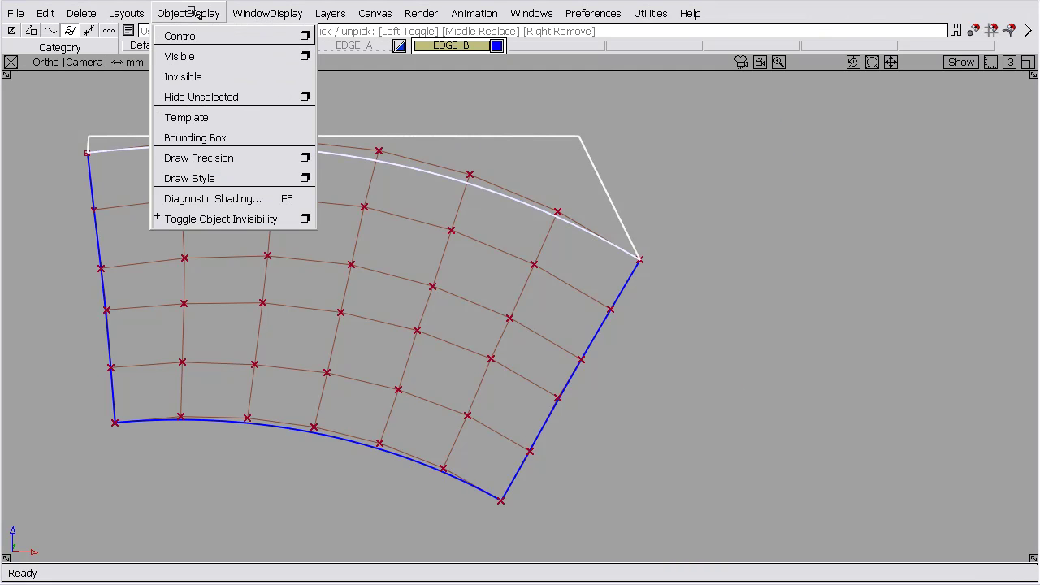
pyautogui.click(195, 35)
pyautogui.keyDown('alt'); pyautogui.keyDown('shift'); pyautogui.moveTo(410, 126); pyautogui.dragTo(480, 137); pyautogui.keyUp('shift'); pyautogui.keyUp('alt')
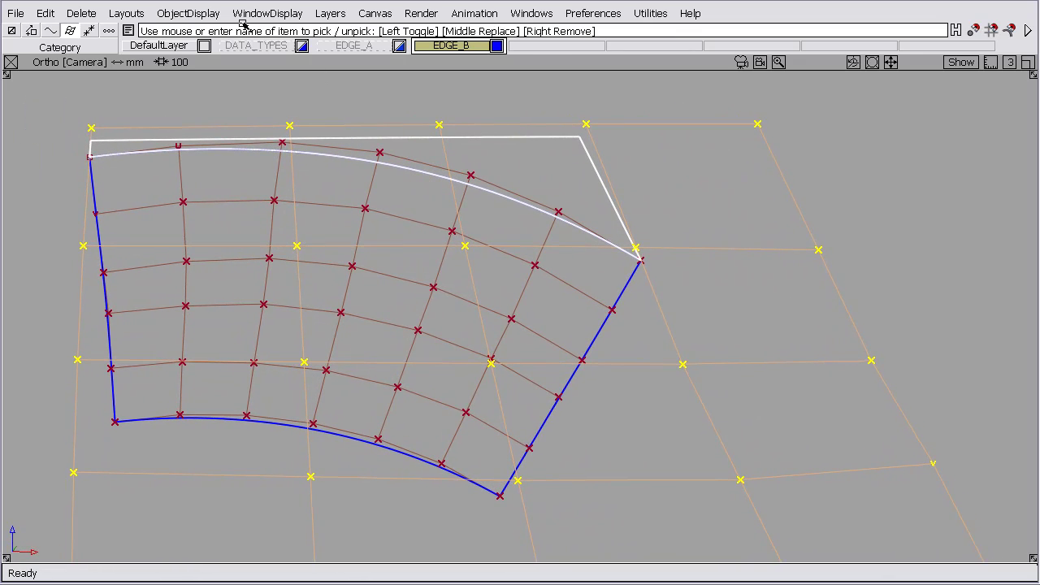
pyautogui.click(188, 13)
pyautogui.click(190, 32)
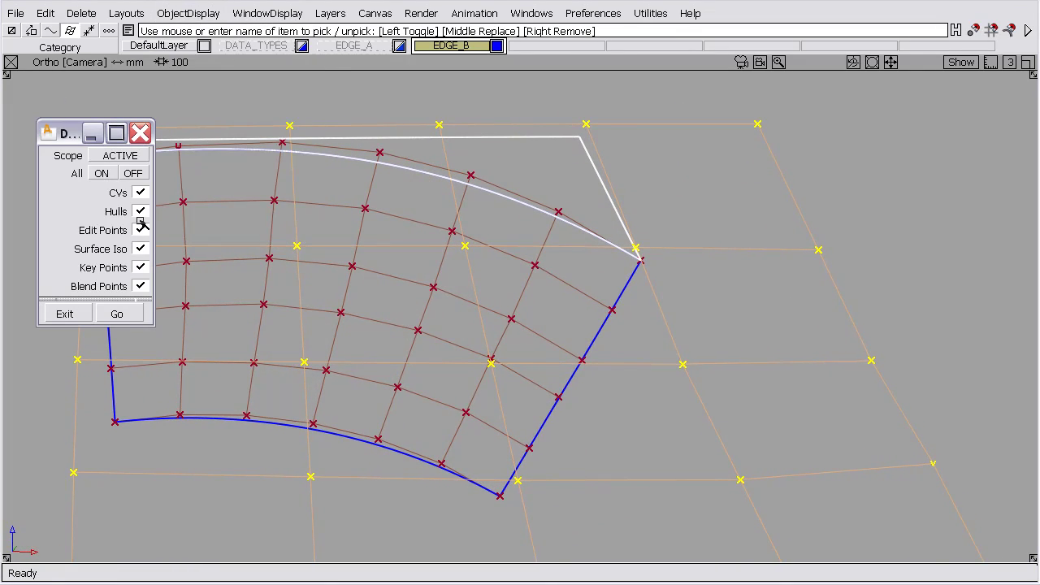
pyautogui.click(133, 173)
pyautogui.click(118, 314)
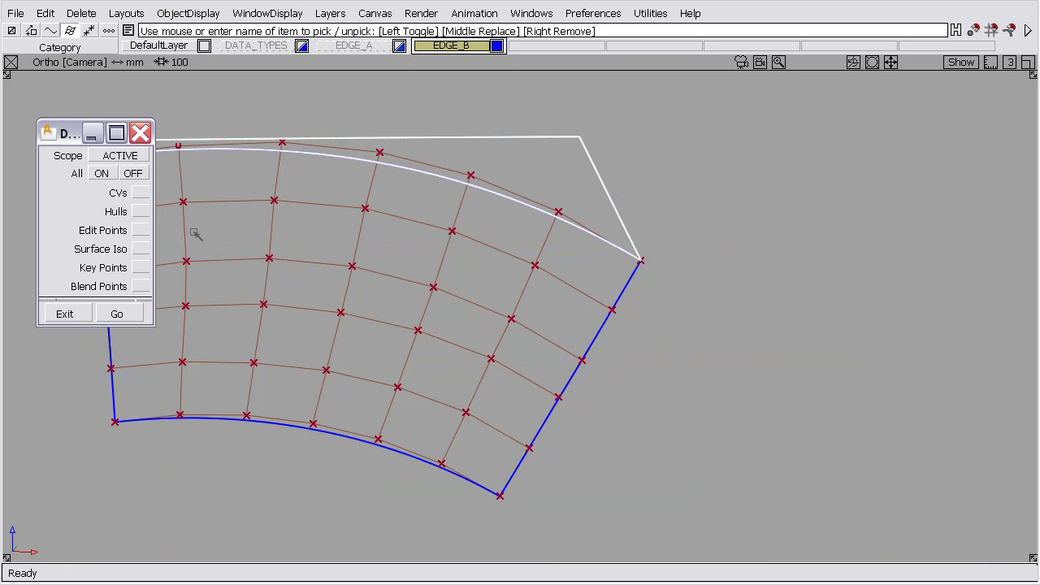
pyautogui.click(140, 132)
pyautogui.press('F1')
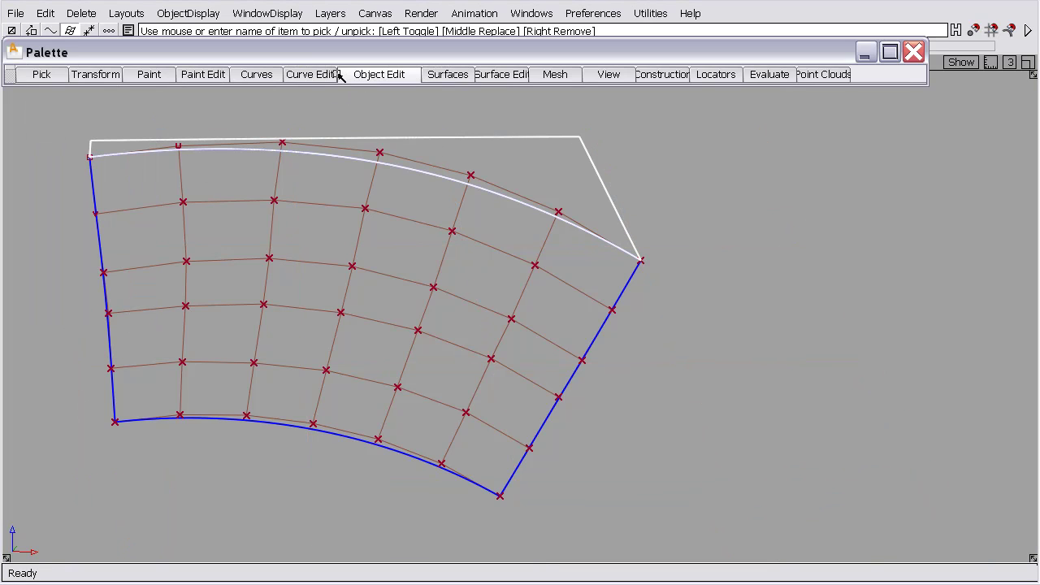
pyautogui.click(342, 78)
pyautogui.moveTo(377, 177)
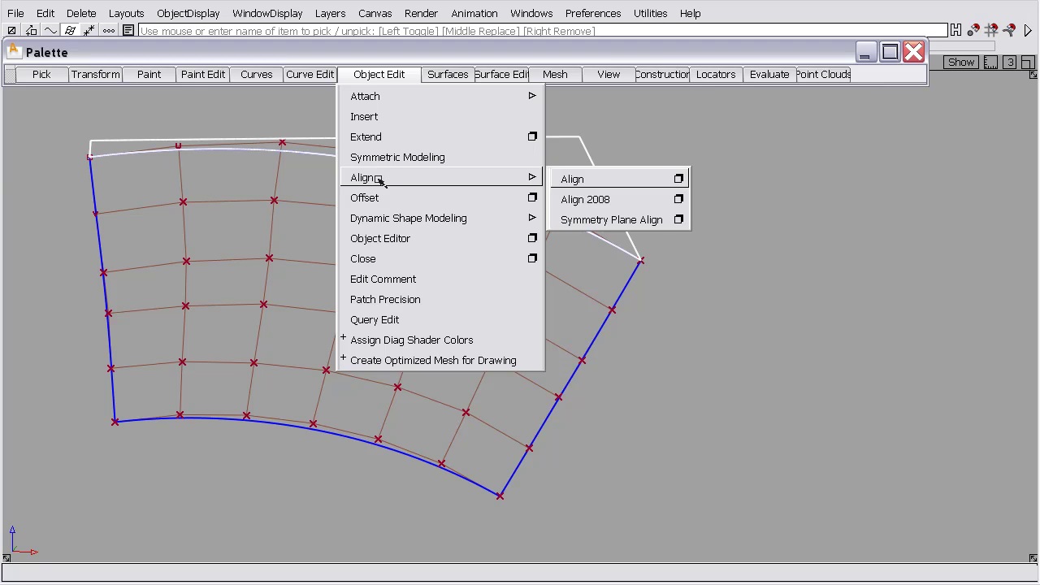
pyautogui.click(578, 175)
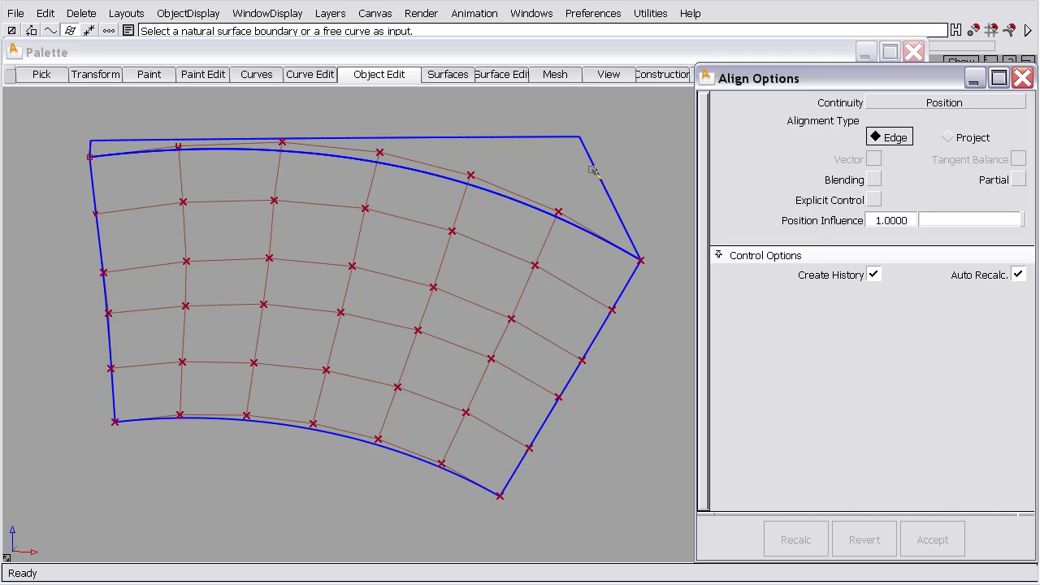
# Run a Surface Continuity check with Positional Continuity on the shared trimmed edge, and enlarge its comb to examine the gap.
pyautogui.moveTo(741, 79); pyautogui.dragTo(729, 105)
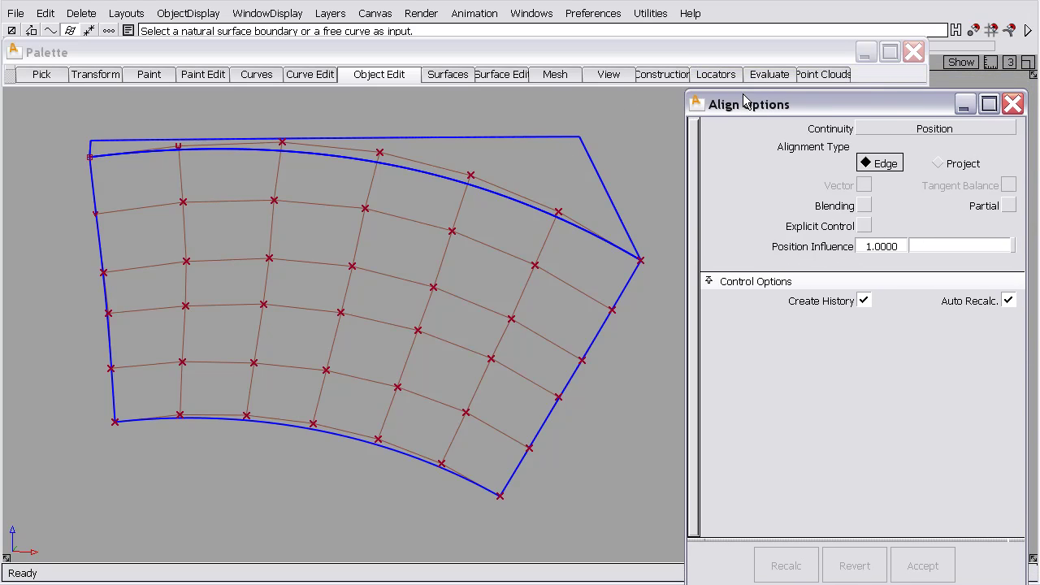
pyautogui.click(769, 74)
pyautogui.moveTo(780, 96)
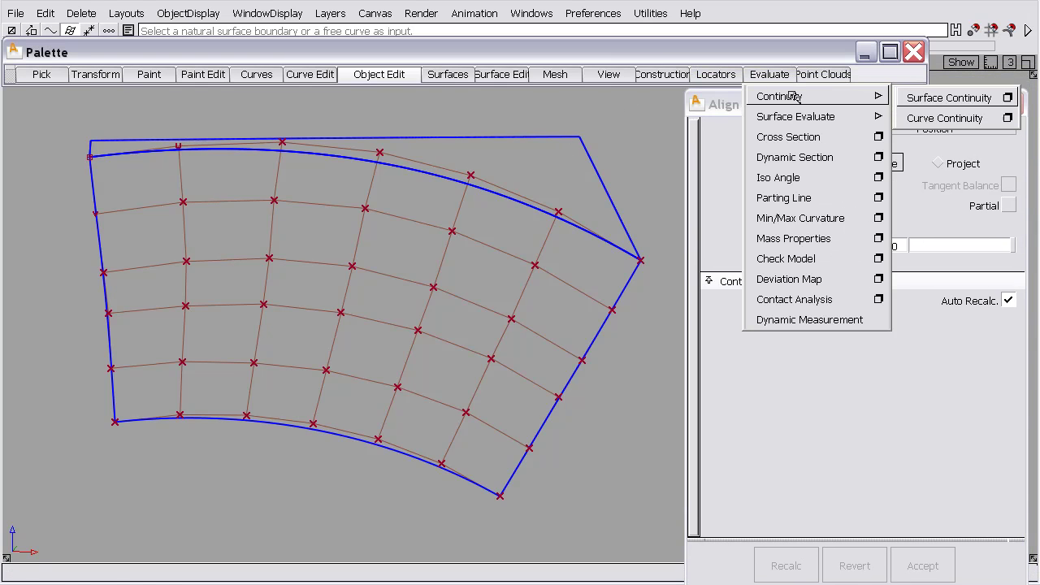
pyautogui.click(1008, 97)
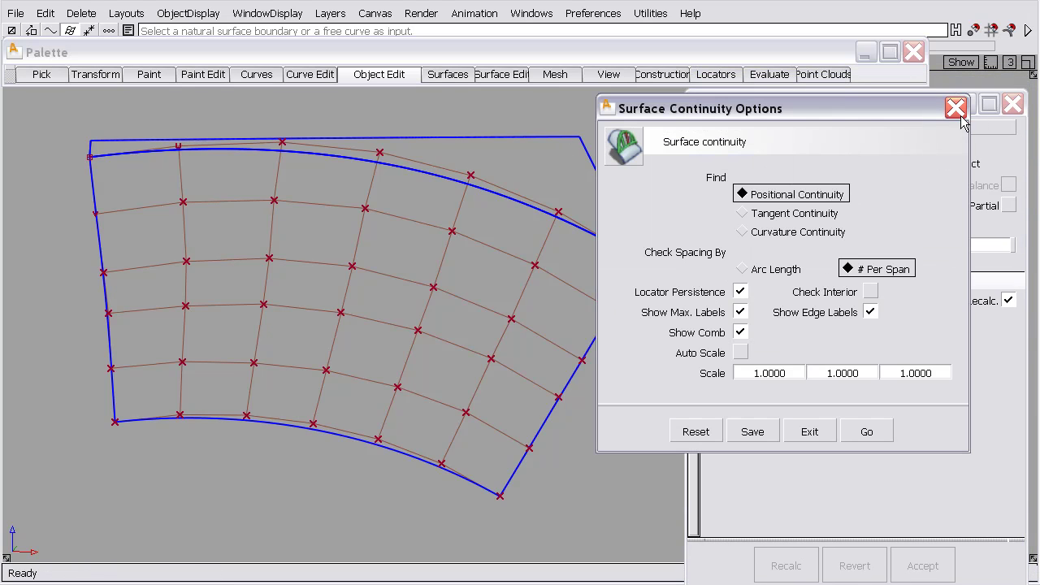
pyautogui.click(867, 432)
pyautogui.click(372, 163)
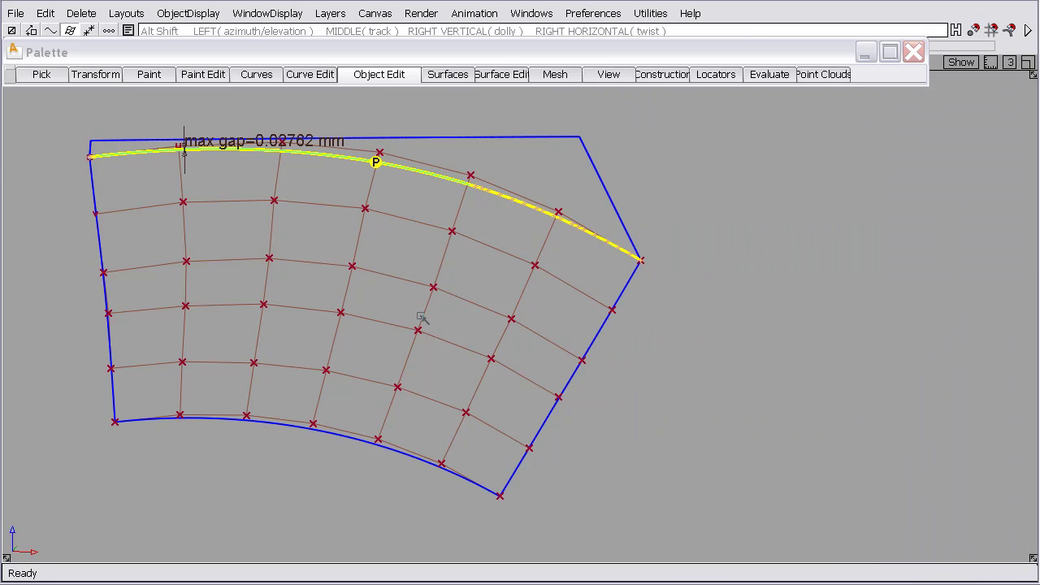
pyautogui.keyDown('alt'); pyautogui.keyDown('shift'); pyautogui.moveTo(420, 314); pyautogui.dragTo(415, 167); pyautogui.keyUp('shift'); pyautogui.keyUp('alt')
pyautogui.keyDown('alt'); pyautogui.keyDown('shift'); pyautogui.moveTo(515, 225); pyautogui.dragTo(441, 244); pyautogui.keyUp('shift'); pyautogui.keyUp('alt')
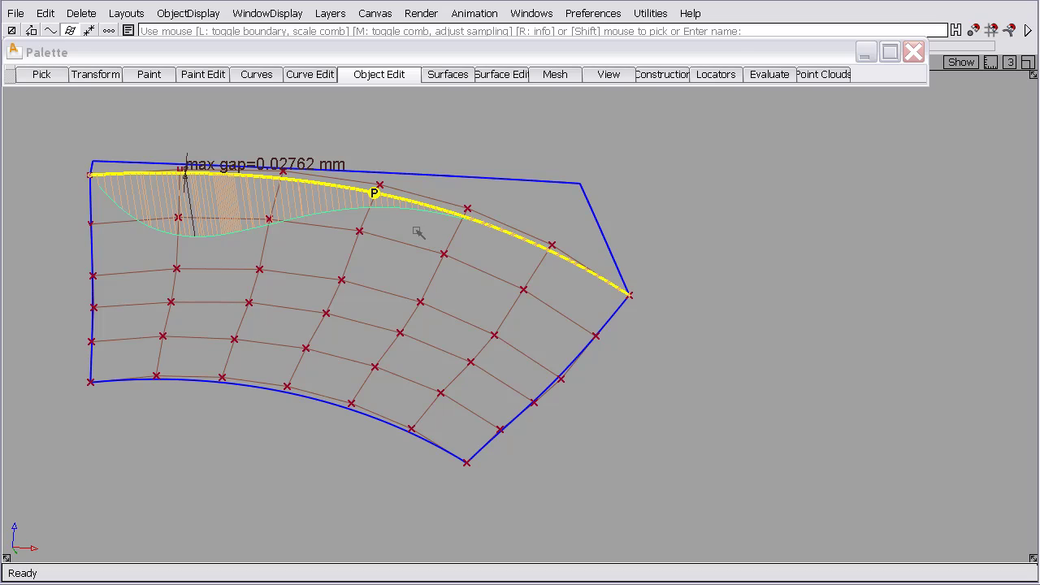
# Align the lower surface's upper boundary to the trimmed surface's edge with Position continuity, Edge type and a Position Influence of 0.0000.
pyautogui.click(395, 76)
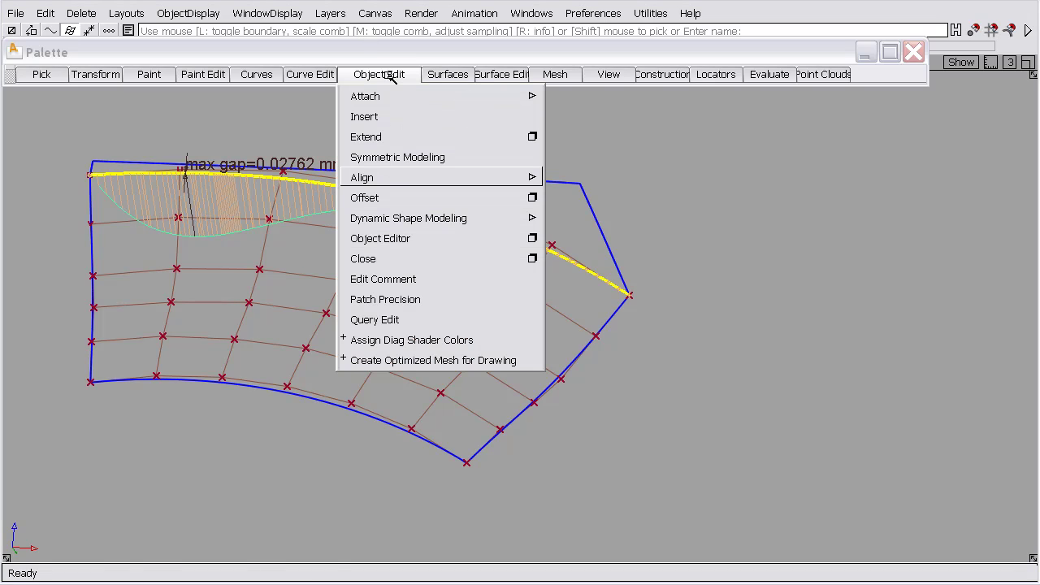
pyautogui.moveTo(528, 175)
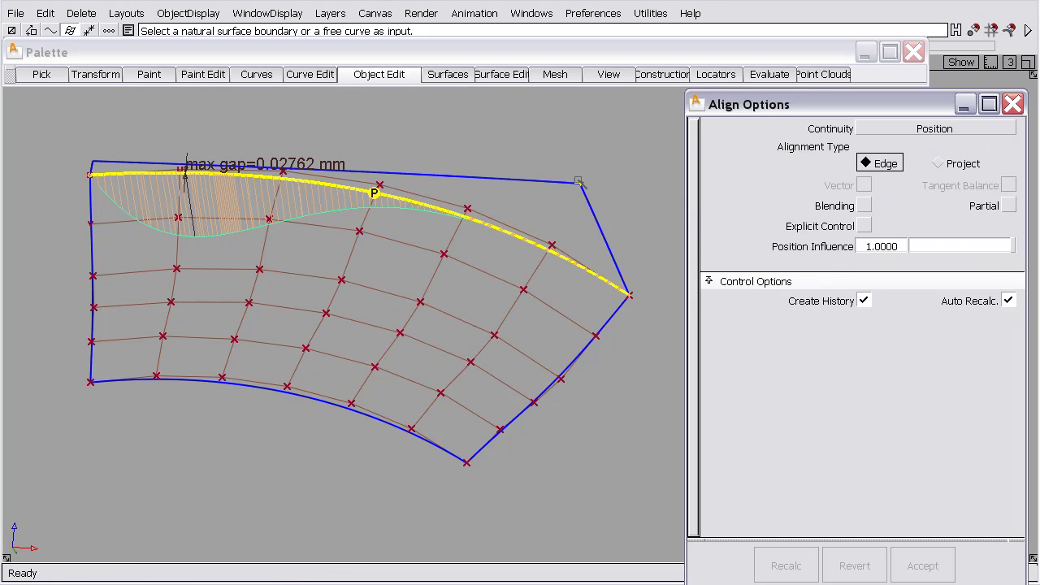
pyautogui.moveTo(745, 163); pyautogui.dragTo(416, 220)
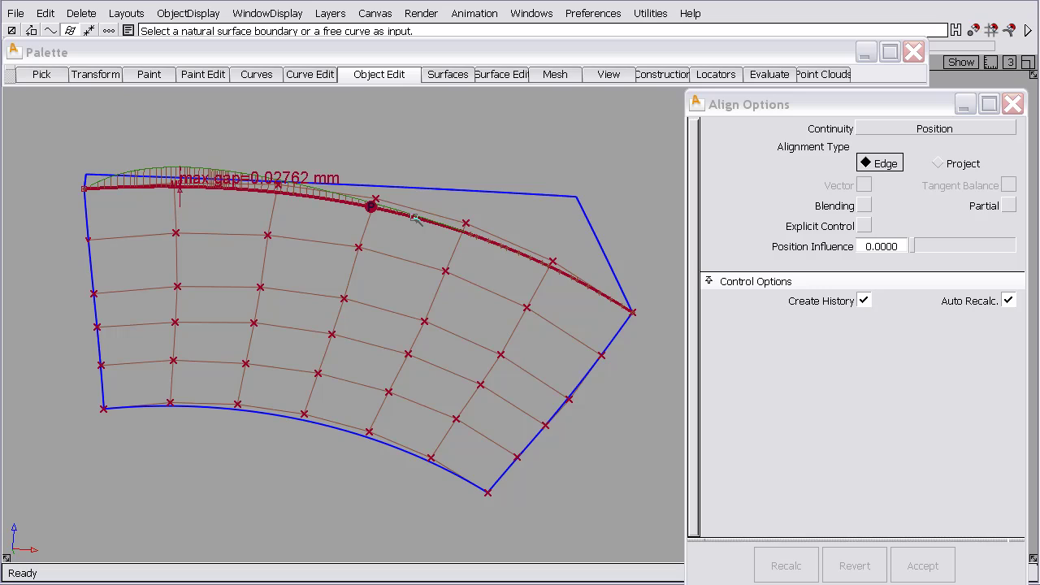
pyautogui.click(414, 218)
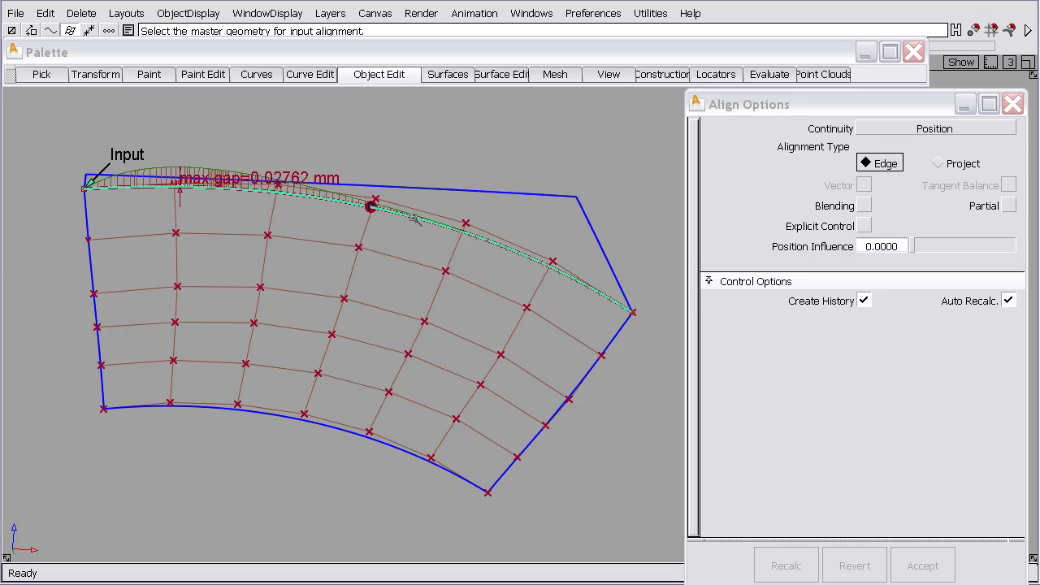
pyautogui.click(415, 218)
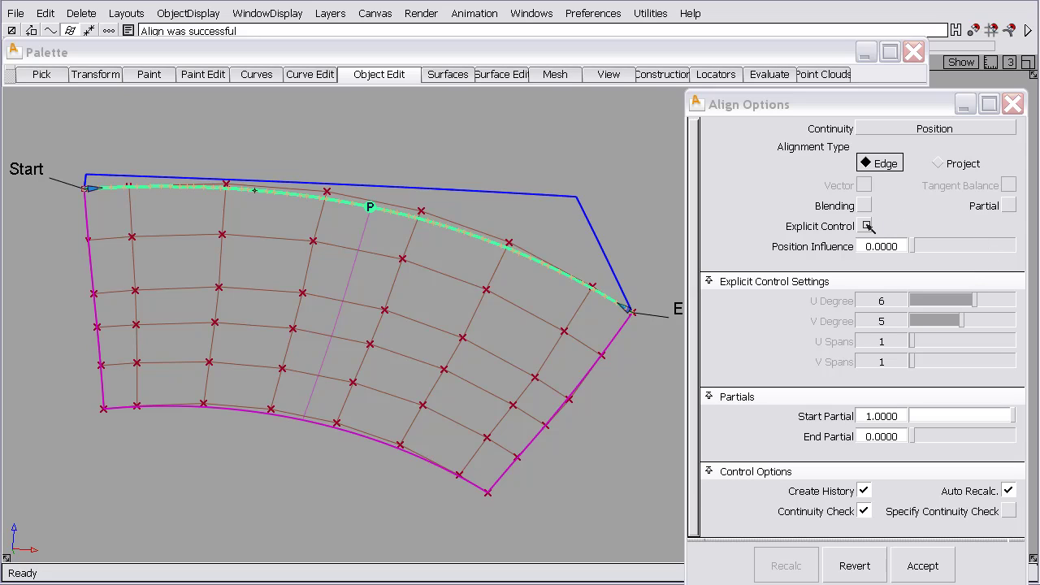
# Turn on Explicit Control for the alignment to the trimmed edge, and inspect the gap along it.
pyautogui.click(865, 227)
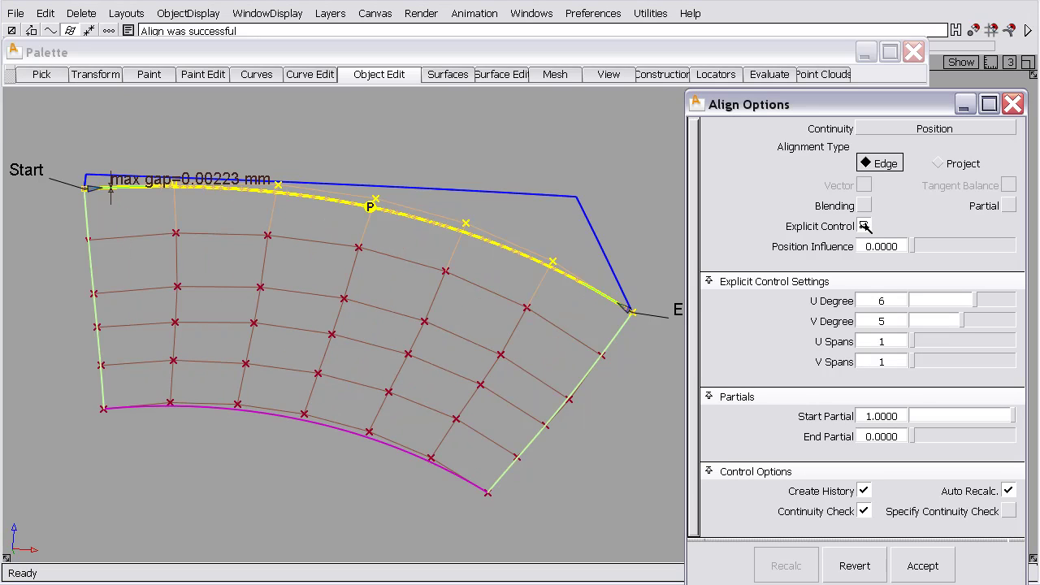
pyautogui.click(579, 331)
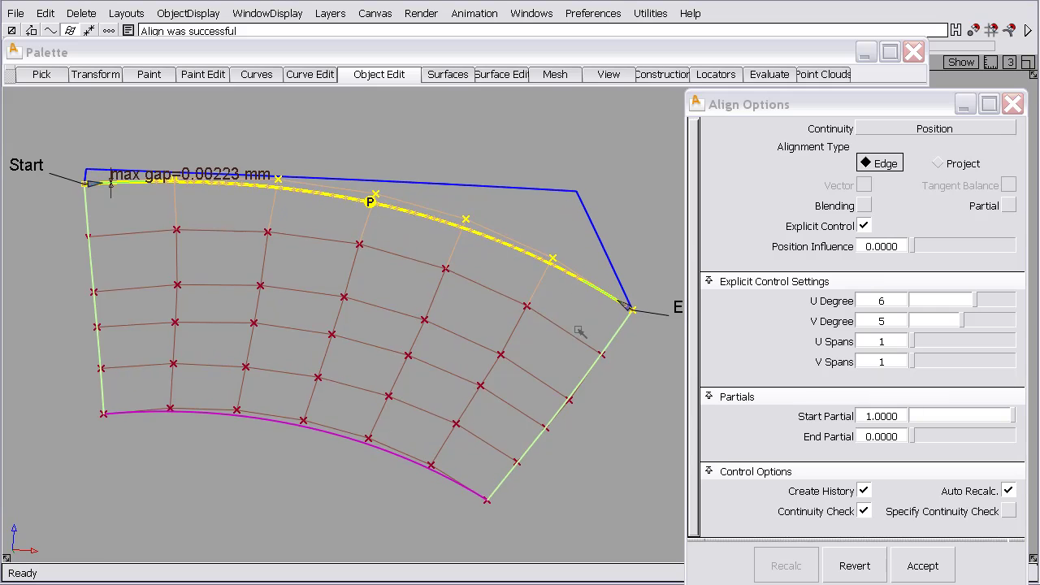
pyautogui.keyDown('alt'); pyautogui.keyDown('shift'); pyautogui.moveTo(586, 238); pyautogui.dragTo(184, 181); pyautogui.keyUp('shift'); pyautogui.keyUp('alt')
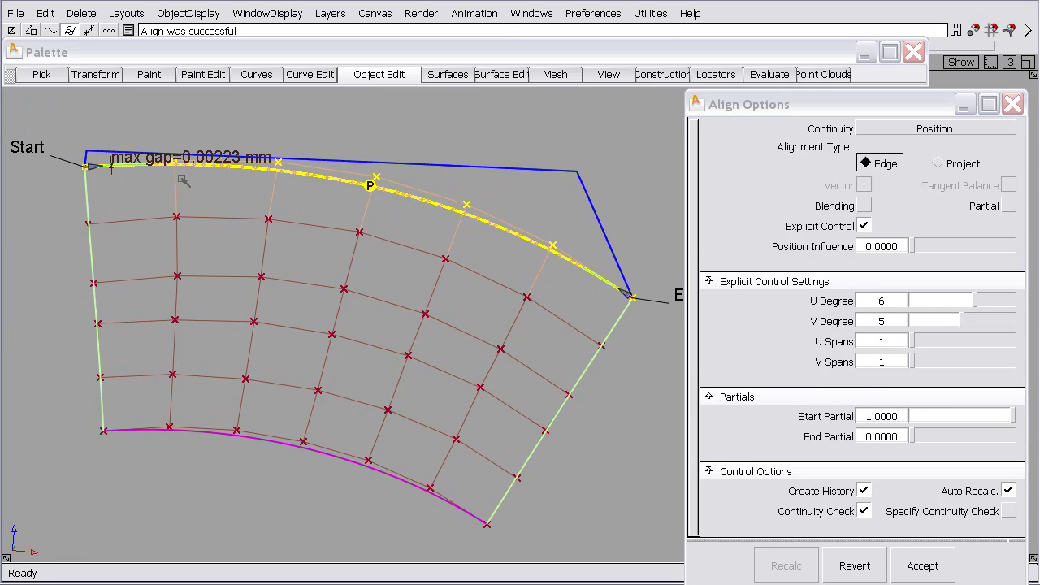
pyautogui.keyDown('alt'); pyautogui.keyDown('shift'); pyautogui.moveTo(364, 234); pyautogui.dragTo(428, 172); pyautogui.keyUp('shift'); pyautogui.keyUp('alt')
# Try Position Influence values of 0.2742 and 0.4597, set it to 0.2339, and close the Align options.
pyautogui.moveTo(912, 246); pyautogui.dragTo(939, 248)
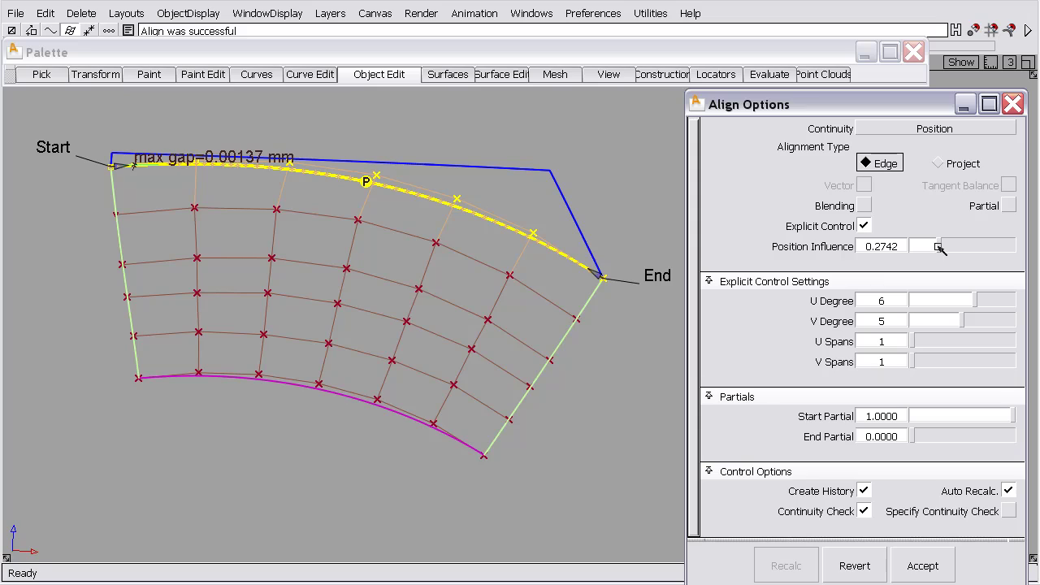
pyautogui.moveTo(939, 248); pyautogui.dragTo(961, 247)
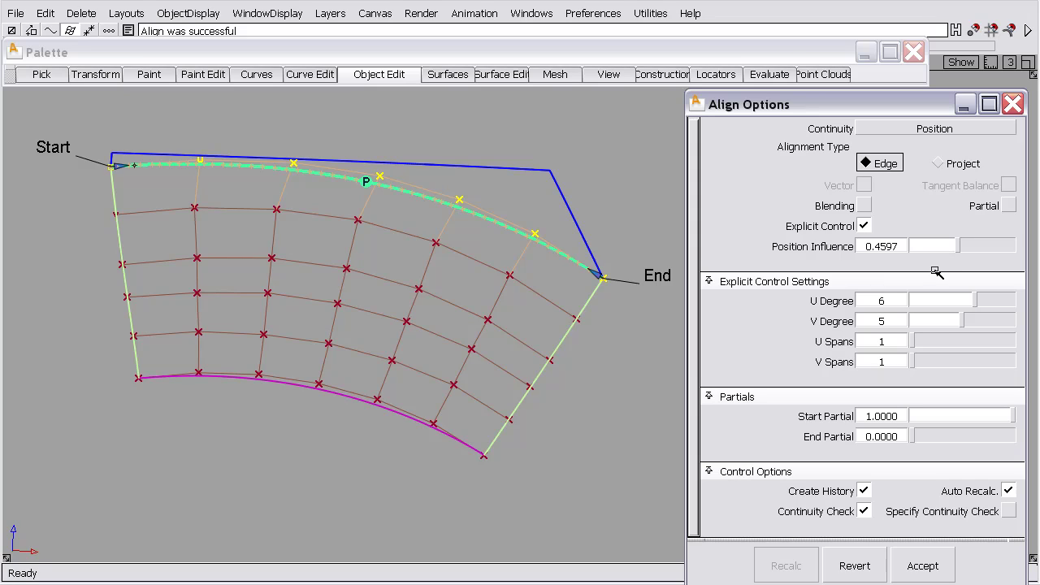
pyautogui.moveTo(957, 246)
pyautogui.mouseDown()
pyautogui.moveTo(920, 247)
pyautogui.moveTo(964, 247)
pyautogui.moveTo(936, 247)
pyautogui.mouseUp()
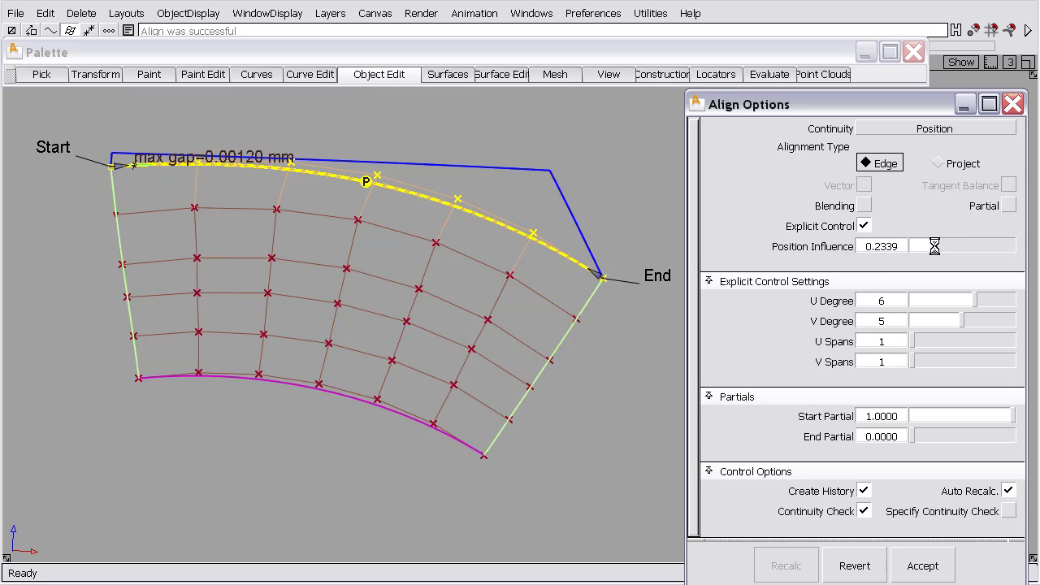
pyautogui.click(1012, 103)
pyautogui.click(717, 131)
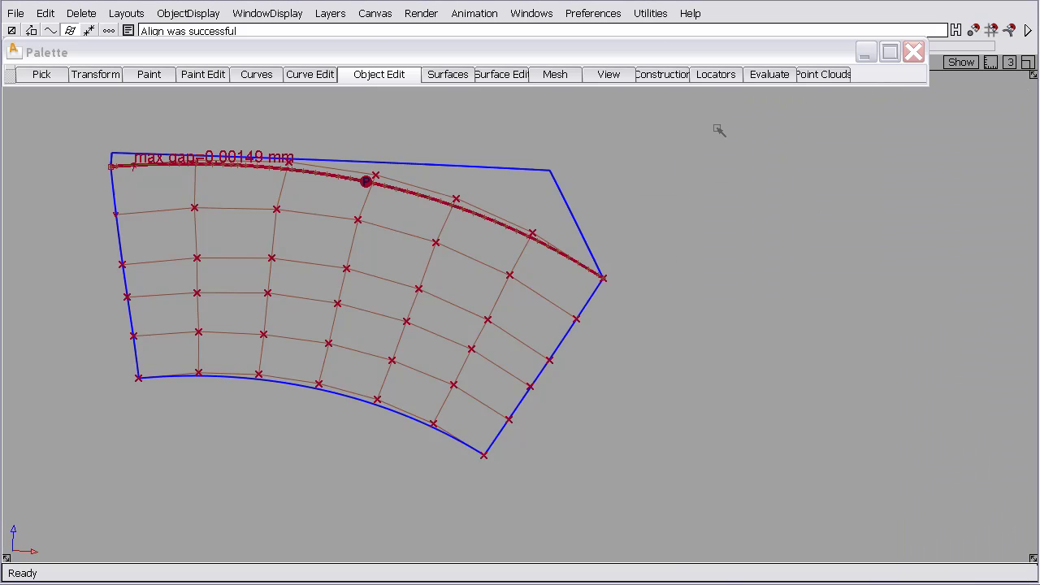
# Enable construction history updates during transform in the Performance Options.
pyautogui.click(592, 14)
pyautogui.click(601, 117)
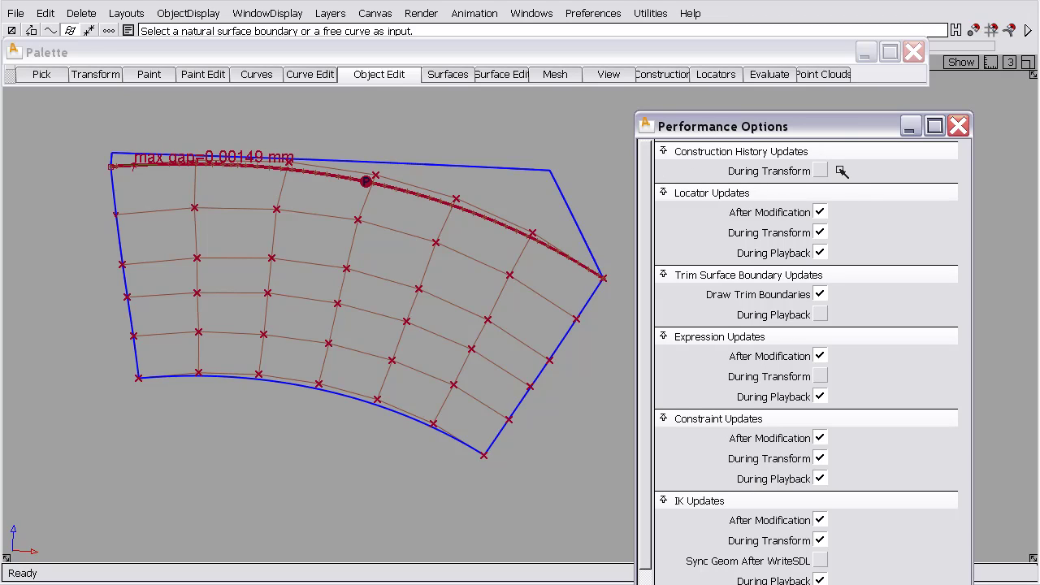
pyautogui.click(820, 171)
pyautogui.click(958, 127)
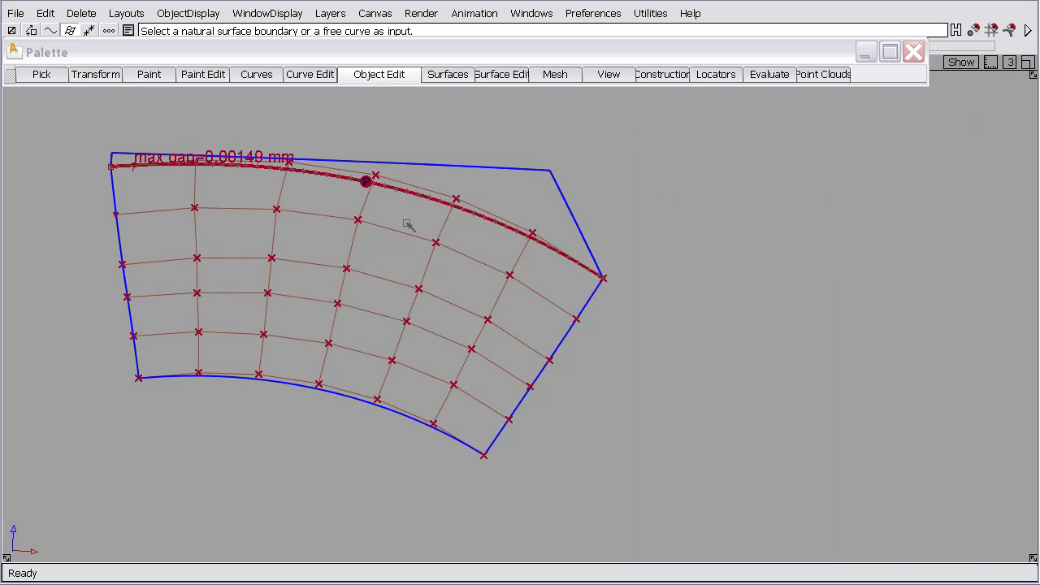
# Reopen the lower surface's alignment for editing and set its Position Influence to 0.4113.
pyautogui.keyDown('ctrl'); pyautogui.keyDown('shift'); pyautogui.moveTo(391, 204); pyautogui.dragTo(390, 235); pyautogui.keyUp('shift'); pyautogui.keyUp('ctrl')
pyautogui.click(379, 231)
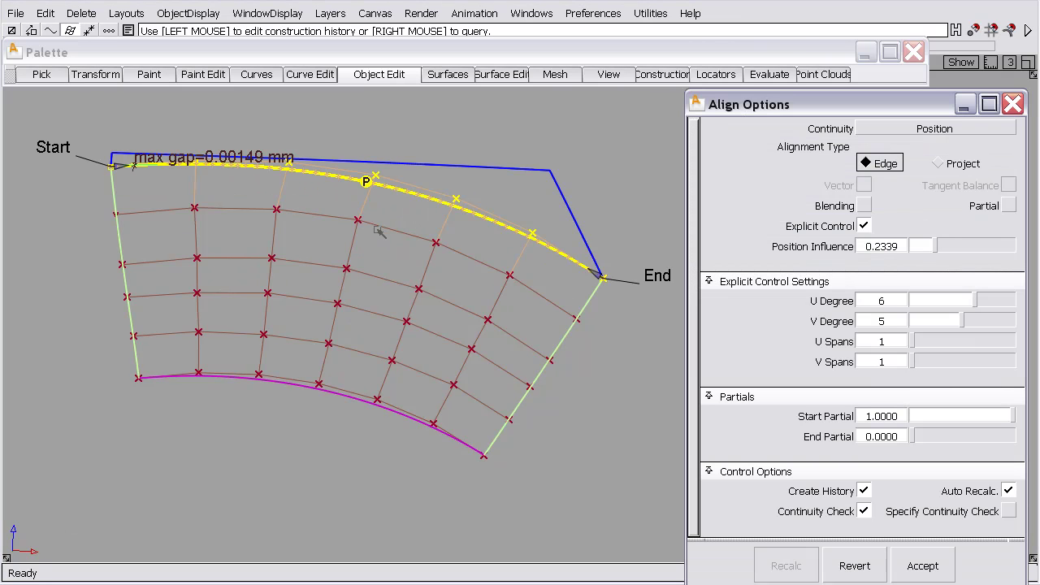
pyautogui.click(935, 247)
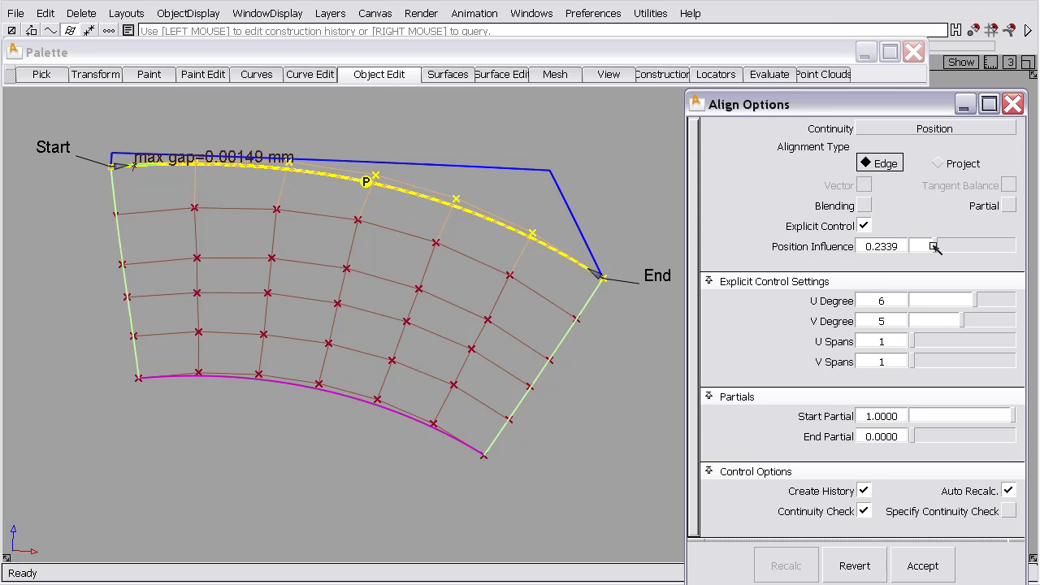
pyautogui.moveTo(935, 247)
pyautogui.mouseDown()
pyautogui.moveTo(902, 250)
pyautogui.moveTo(952, 241)
pyautogui.mouseUp()
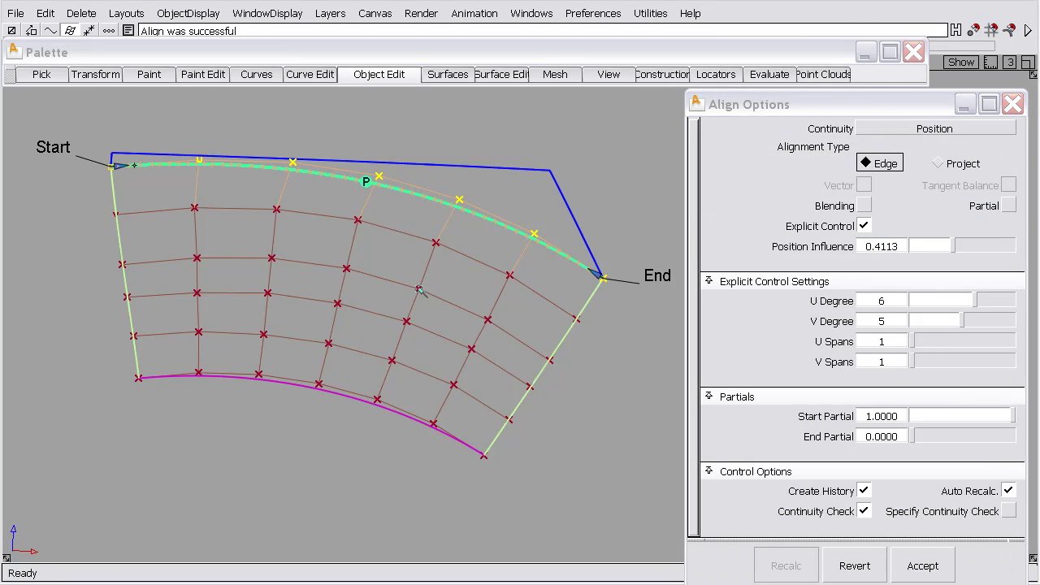
# Enable Specify Continuity Check for the alignment, try the Tangent check type, and set Continuity Check Type to Curvature.
pyautogui.keyDown('alt'); pyautogui.keyDown('shift'); pyautogui.moveTo(420, 290); pyautogui.dragTo(410, 339); pyautogui.keyUp('shift'); pyautogui.keyUp('alt')
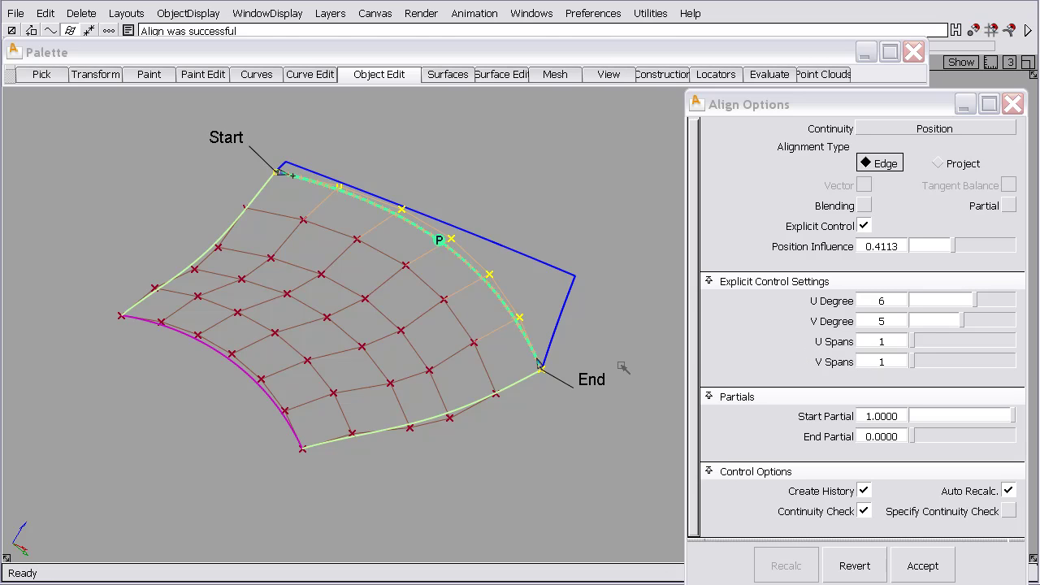
pyautogui.keyDown('alt'); pyautogui.keyDown('shift'); pyautogui.moveTo(623, 368); pyautogui.dragTo(585, 316); pyautogui.keyUp('shift'); pyautogui.keyUp('alt')
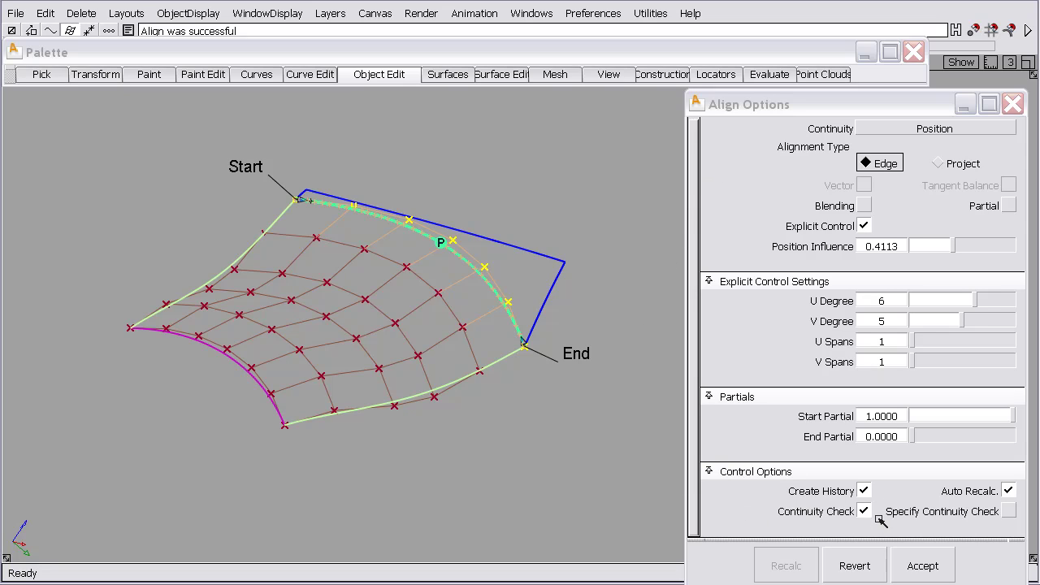
pyautogui.click(1008, 512)
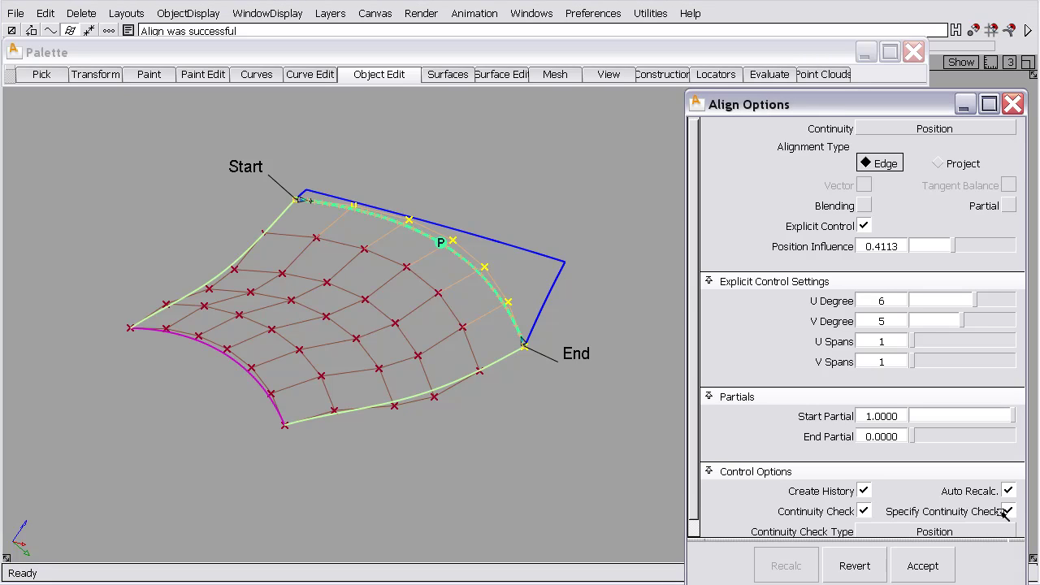
pyautogui.moveTo(695, 494); pyautogui.dragTo(696, 512)
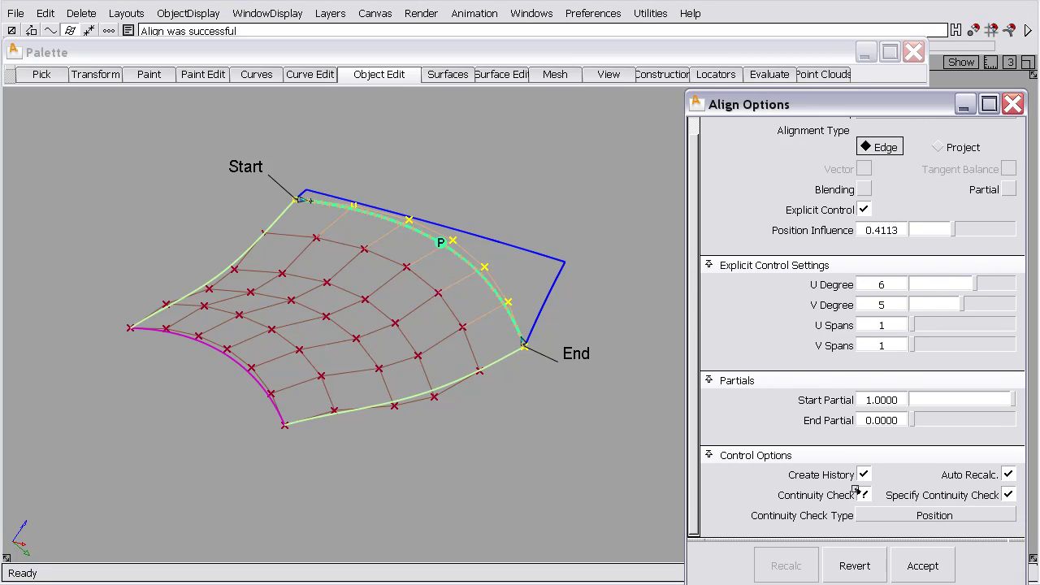
pyautogui.click(938, 513)
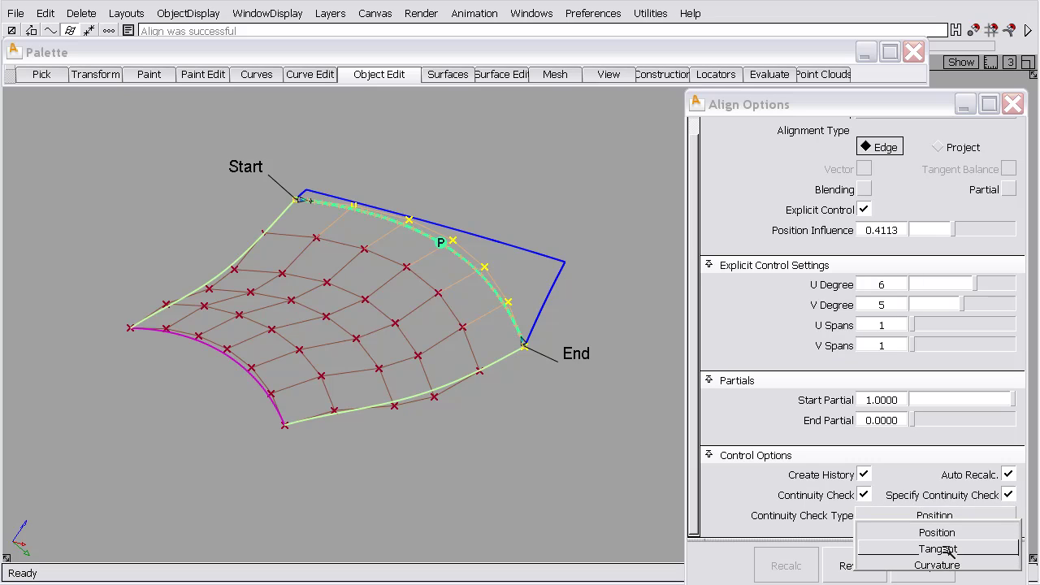
pyautogui.click(944, 549)
pyautogui.click(938, 515)
pyautogui.click(942, 562)
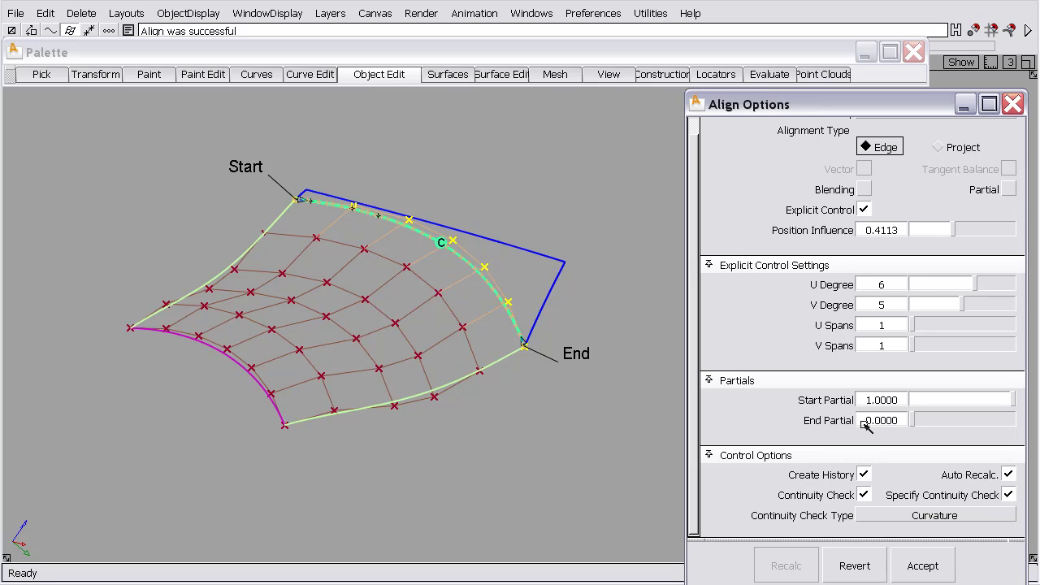